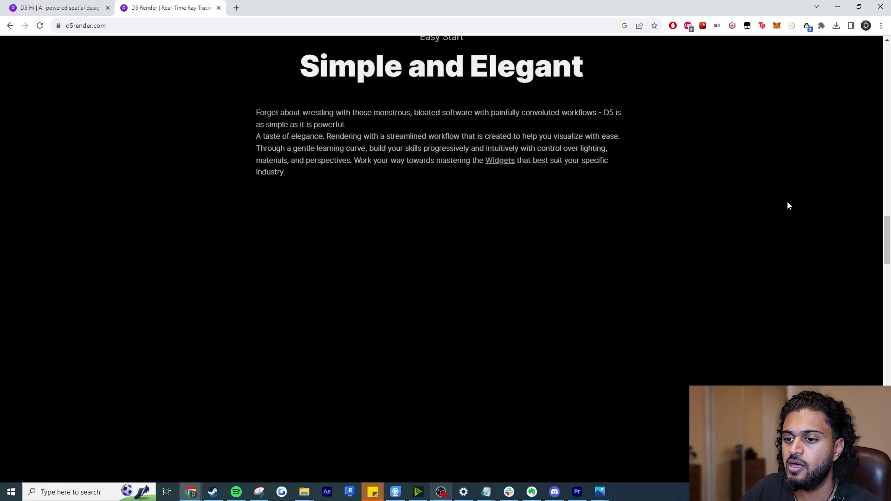
- Look through the D5 Render website's section on supported modeling software, and return to the D5 Hi page
scroll(787, 206, "down", 15)
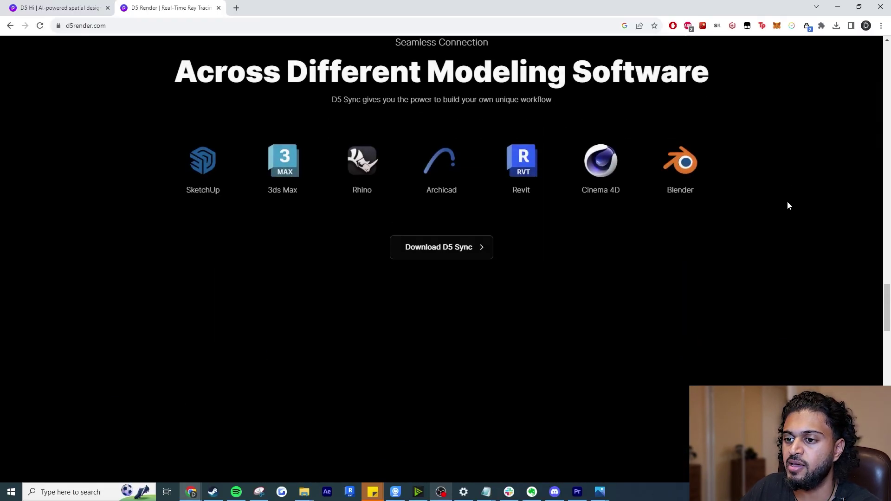
scroll(787, 206, "up", 4)
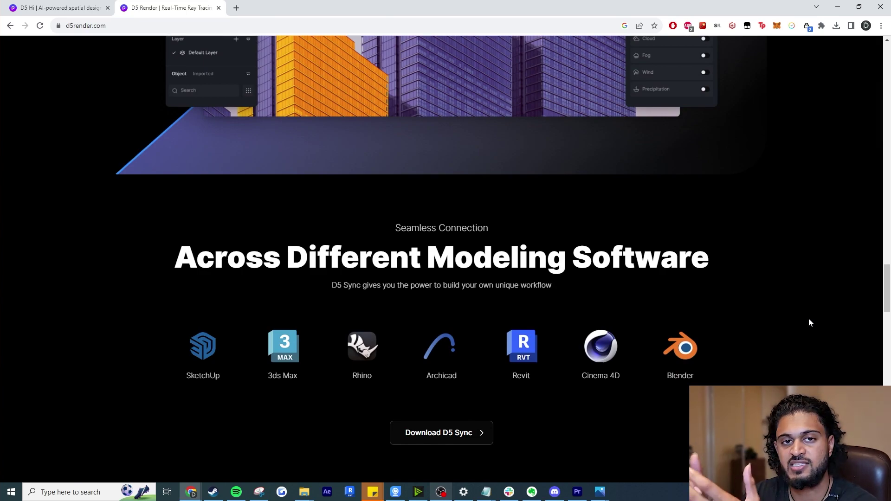
scroll(808, 319, "up", 6)
scroll(809, 318, "down", 15)
left_click(1, 4)
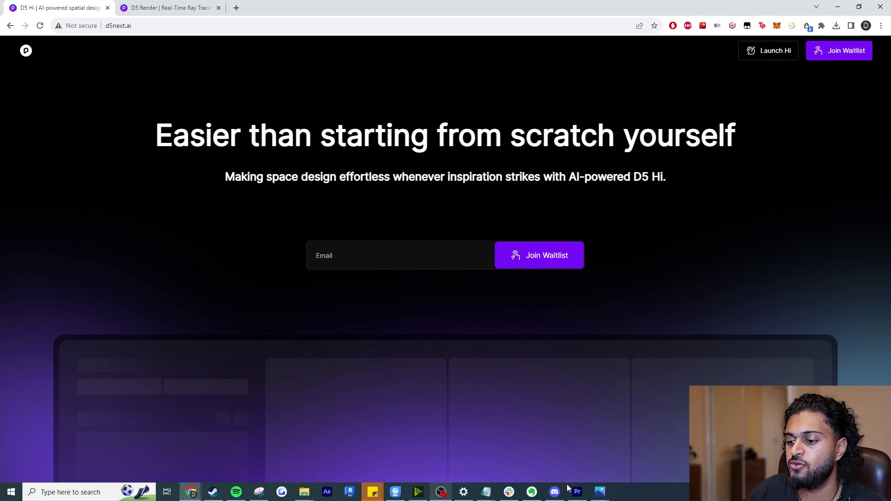
- Switch to Discord and read the D5 Hi introduction channel on the D5 Render server for the beta-testing instructions and feature guides
left_click(555, 491)
scroll(88, 147, "up", 5)
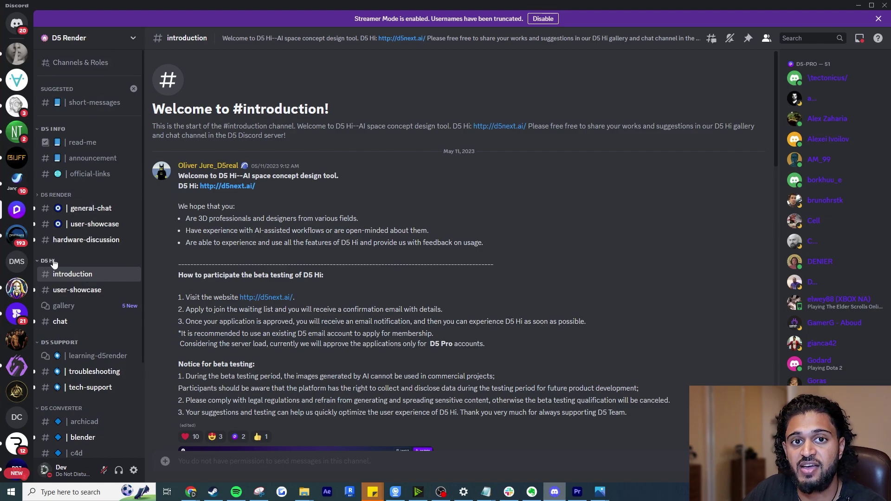
scroll(248, 209, "down", 1)
scroll(248, 210, "down", 15)
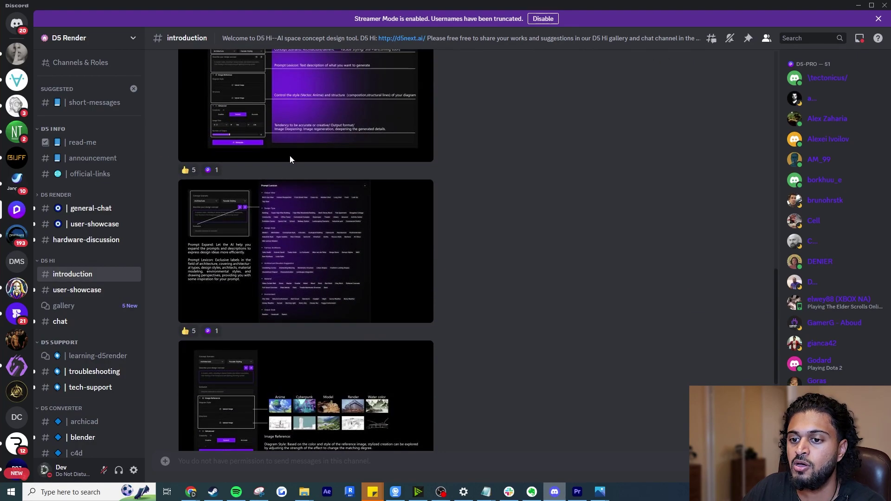
scroll(297, 158, "down", 5)
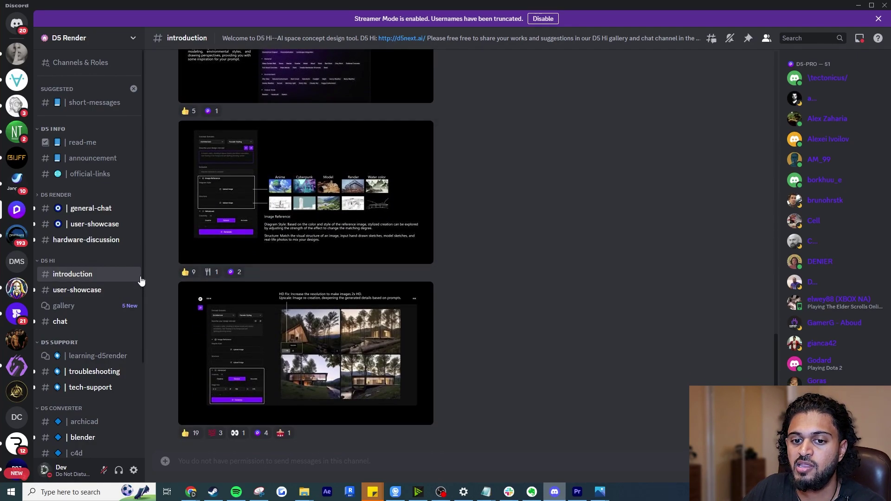
- View the D5 Hi user-showcase, gallery and chat channels, and return to the D5 Hi page in the browser
left_click(99, 293)
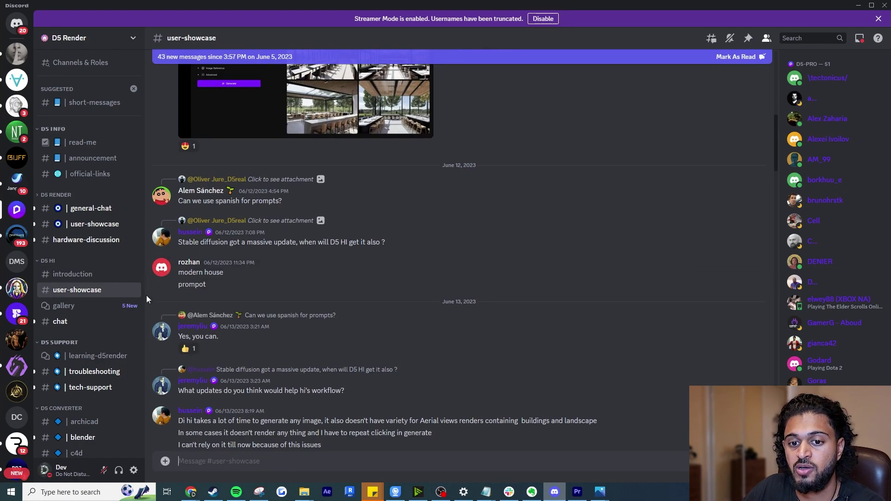
left_click(91, 305)
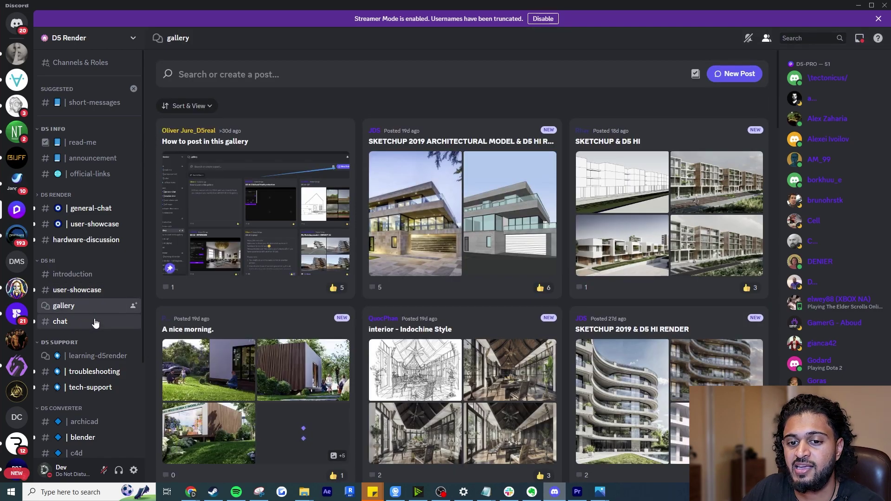
left_click(95, 322)
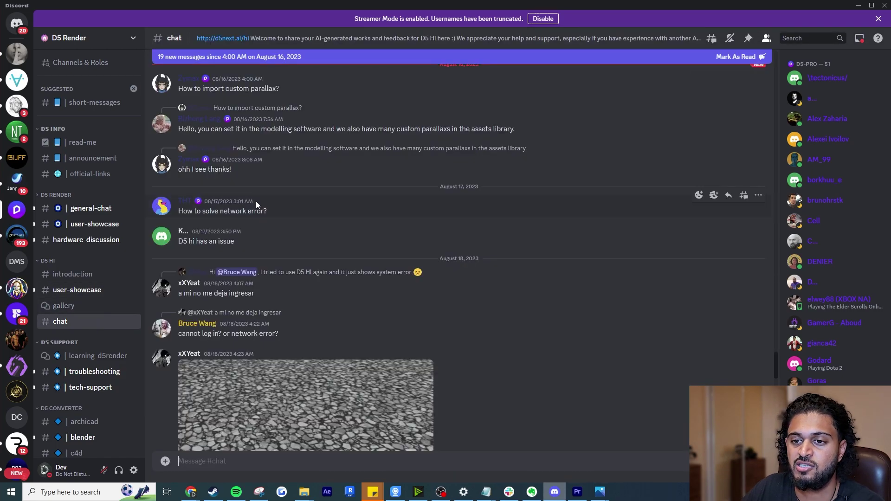
left_click(858, 7)
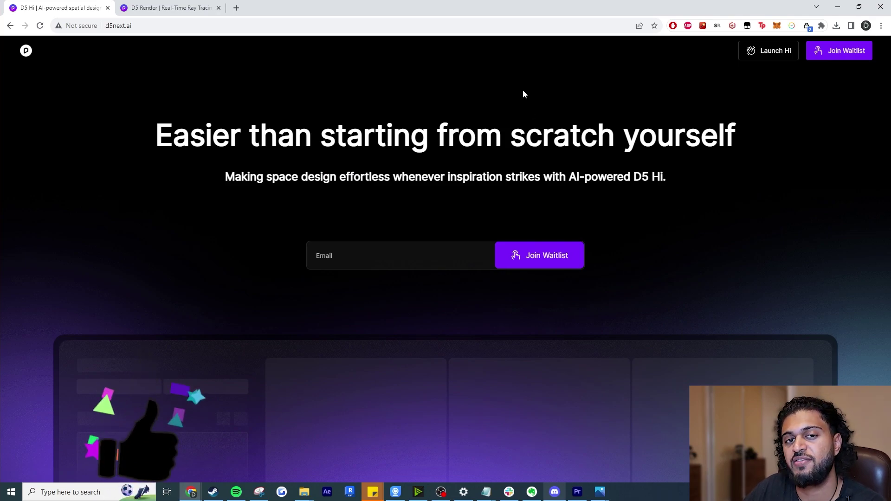
- Launch D5 Hi and choose Architecture with Facade Styling as the concept scenario
left_click(769, 50)
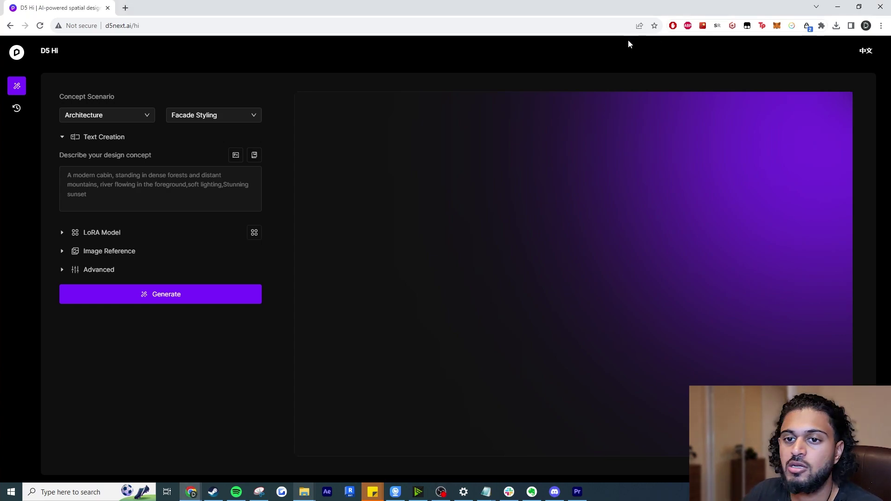
left_click(99, 122)
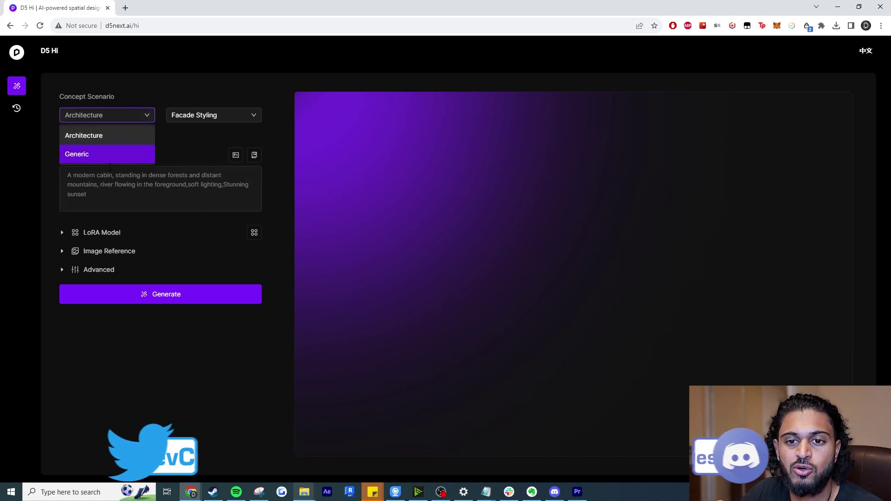
left_click(103, 140)
left_click(211, 117)
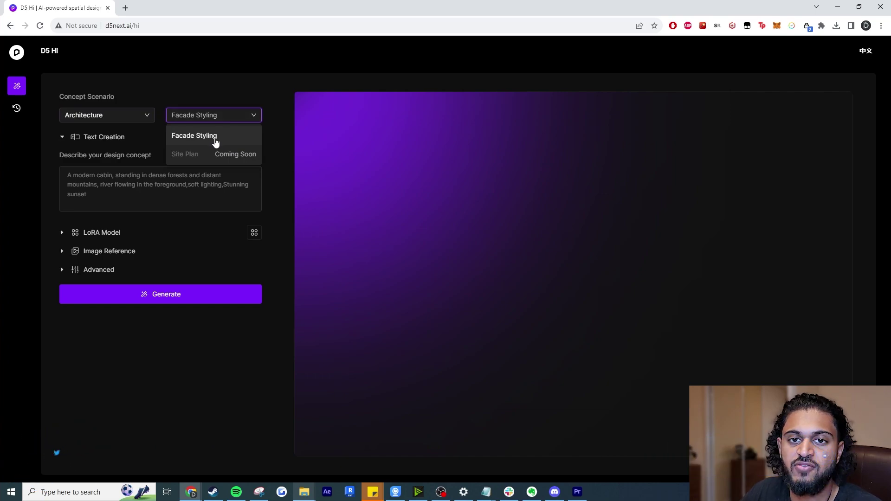
left_click(194, 176)
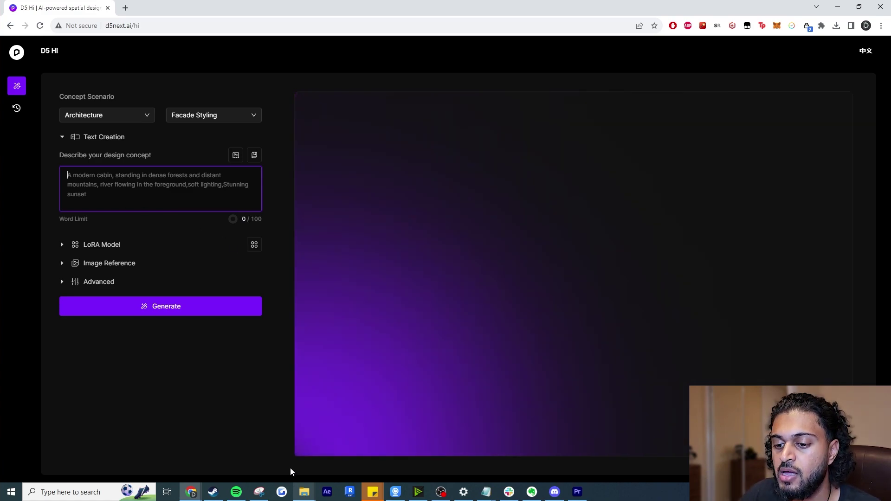
- Preview the cropped interior sketch "Interior Sketch 02" and upload it as the Structure image reference
left_click(304, 491)
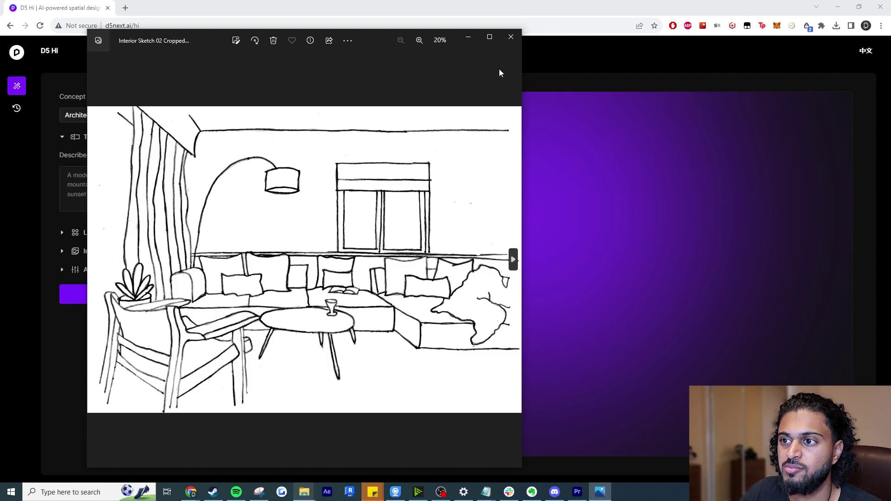
left_click(511, 39)
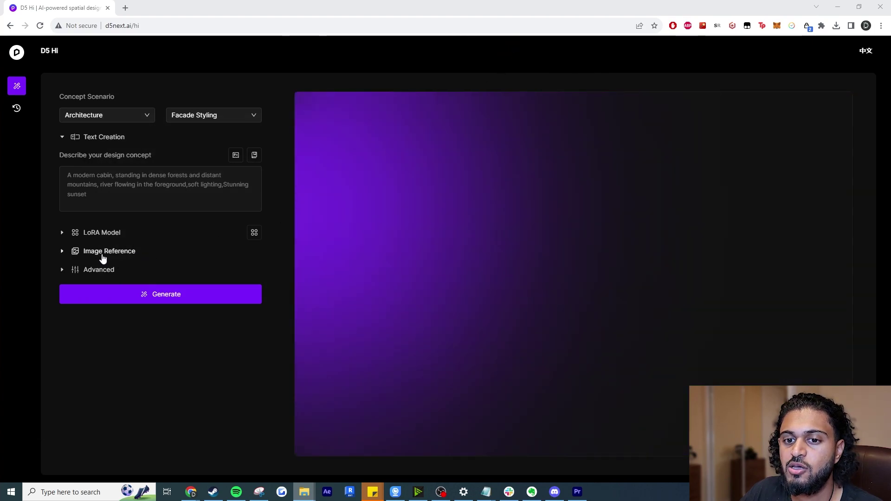
left_click(95, 259)
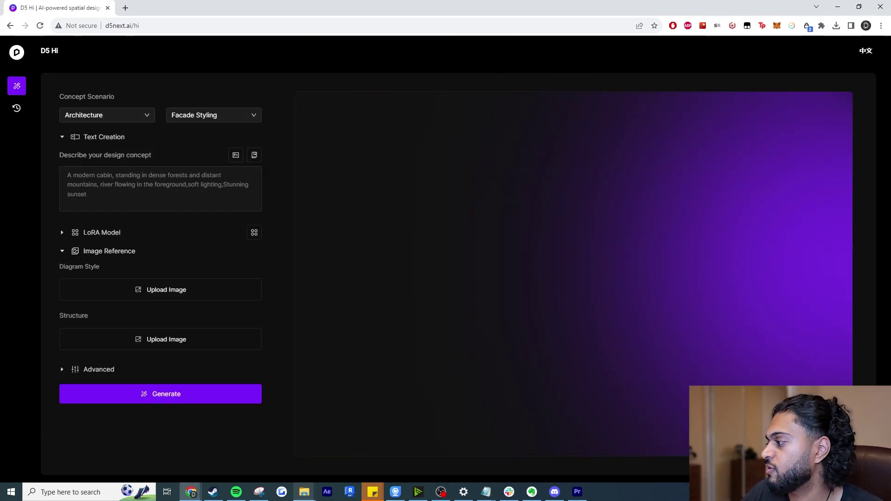
left_click_drag(95, 259, 137, 344)
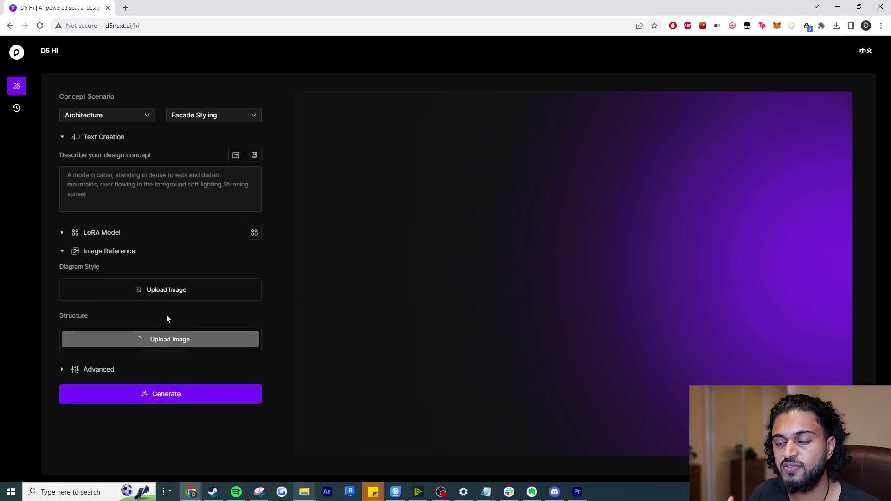
- Describe the design concept as "Modern living room, with white ceiling and walls, sunlight coming from windows, timber floors, luxury leather sofa"
left_click(180, 185)
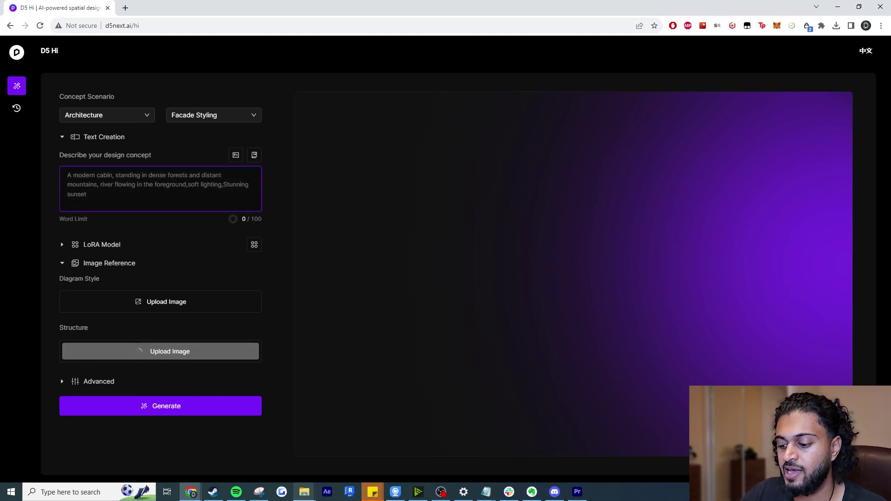
type("Modern living room, with white ceiling and walls, sunlight coming from windows, timber floors, luxury leather sofa")
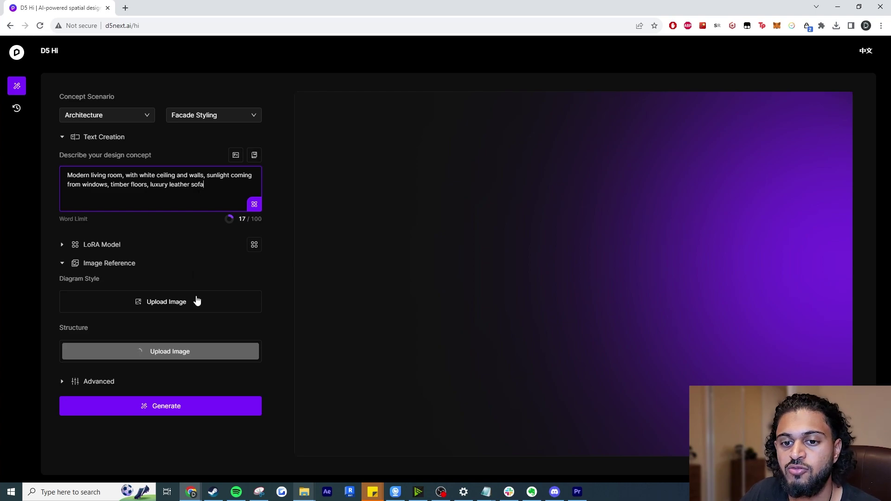
- Set the number of outputs to 3 in the advanced options and generate the images
left_click(78, 382)
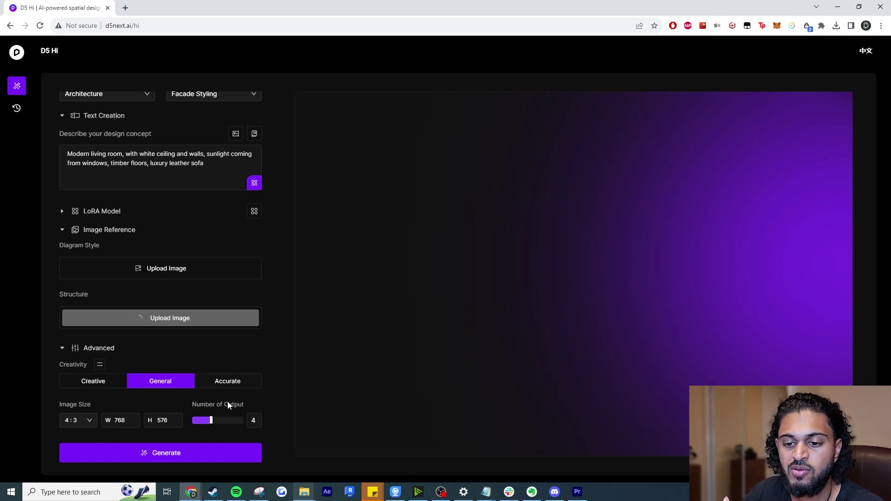
left_click_drag(211, 422, 205, 423)
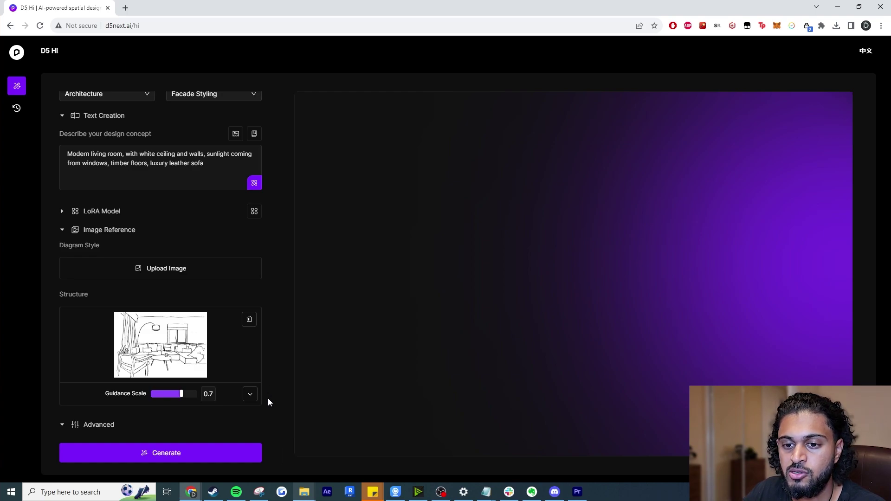
scroll(268, 399, "up", 1)
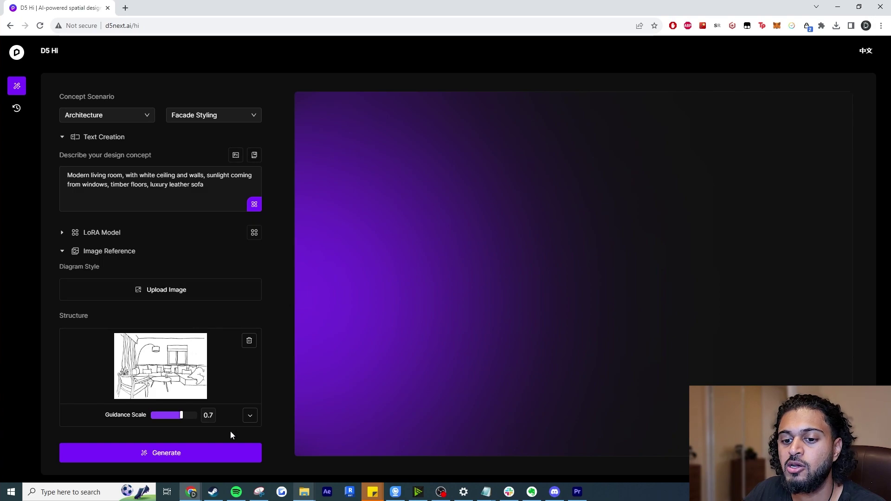
left_click(225, 454)
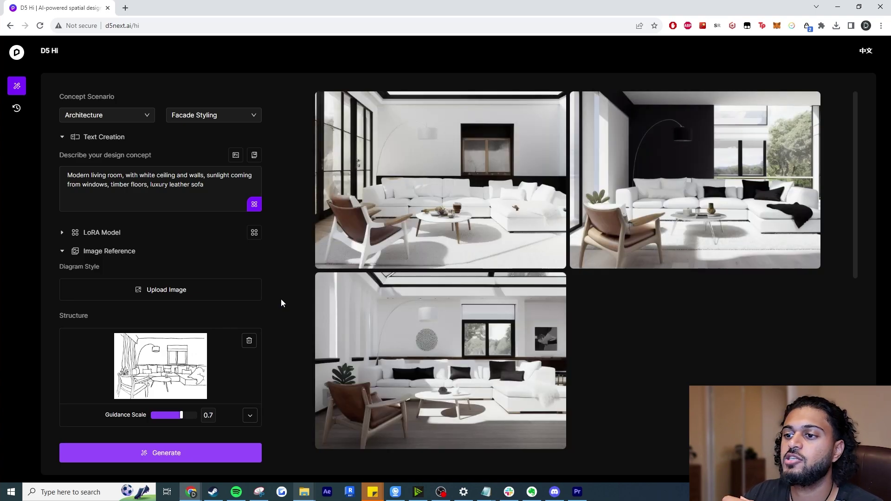
- Enlarge the third generated image, compare it side by side with the original sketch, and return to the results
mouse_move(342, 288)
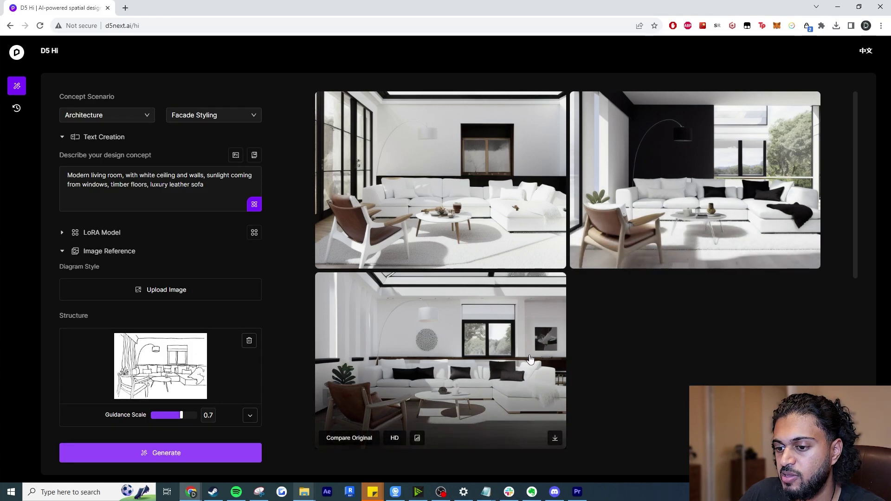
mouse_move(522, 382)
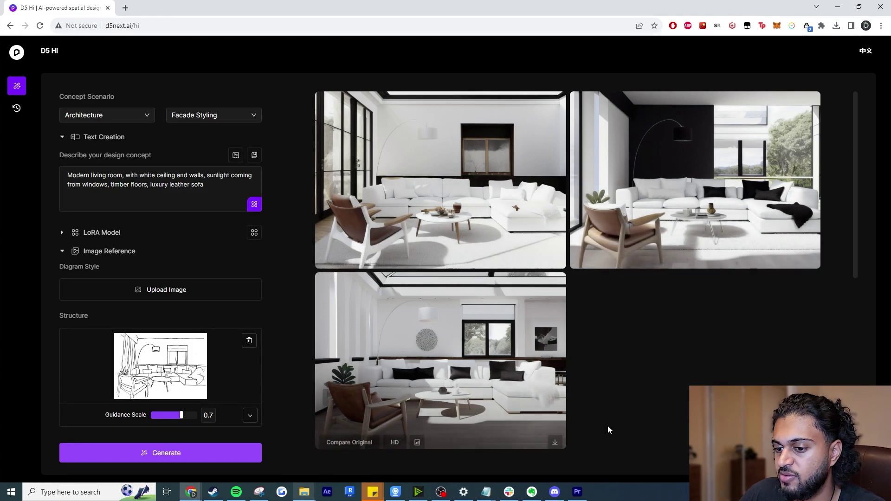
left_click(522, 382)
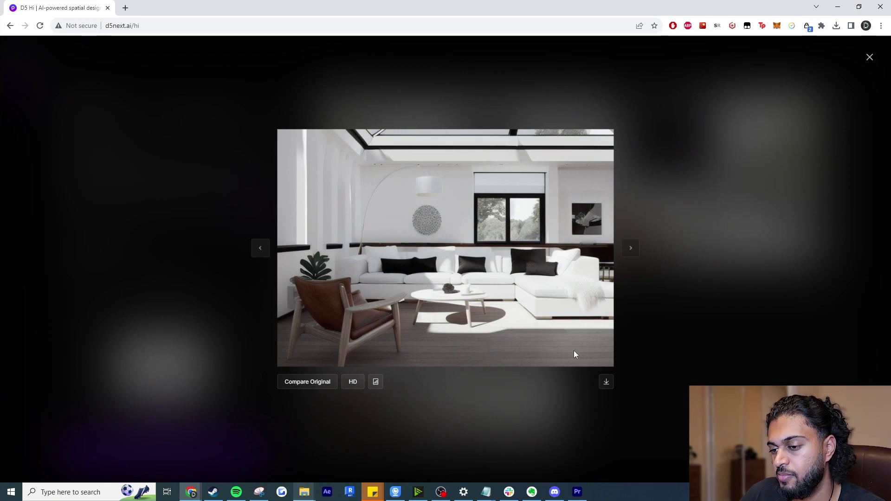
left_click(308, 381)
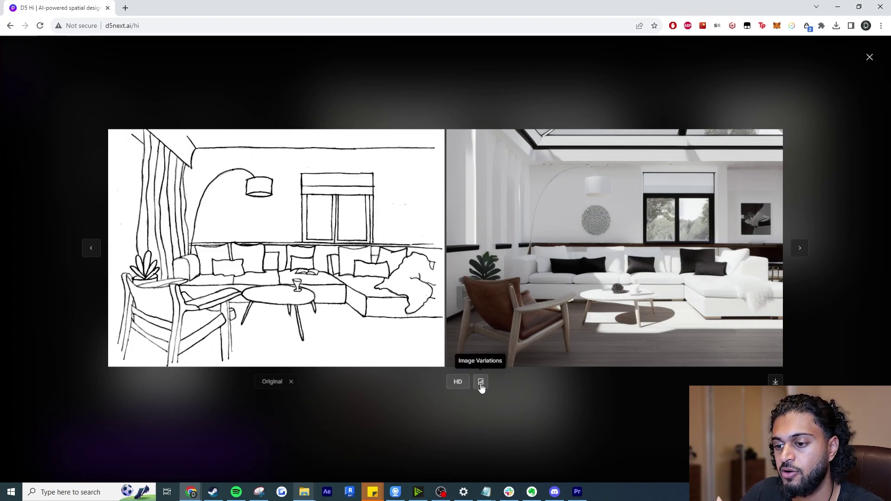
left_click(870, 58)
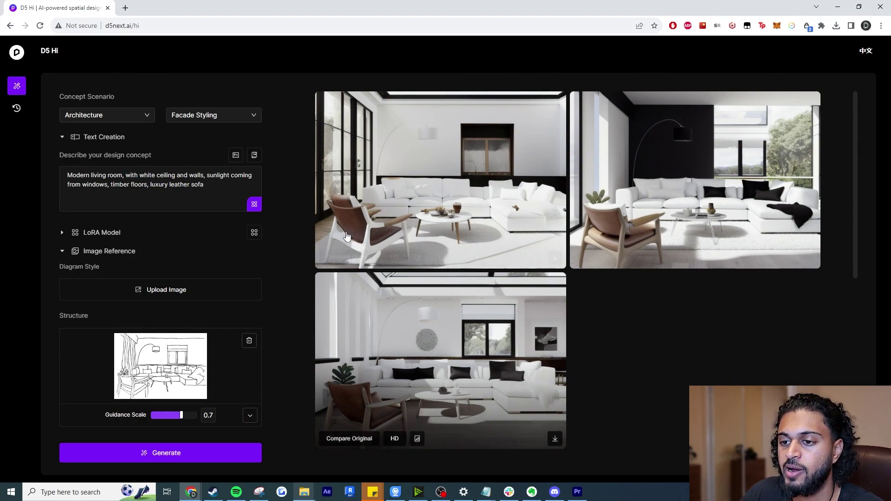
- Remove "with" and "and walls" from the design concept description so only the ceiling is specified as white
left_click(228, 185)
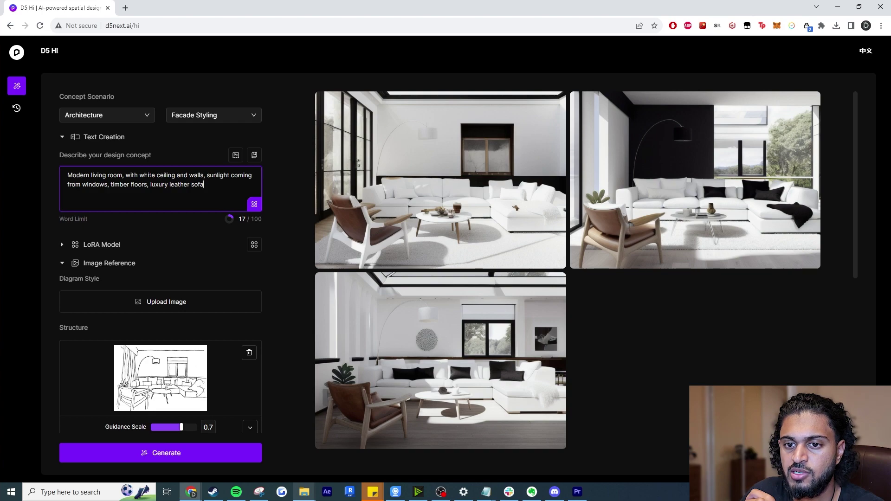
left_click_drag(132, 175, 187, 175)
key("BackSpace")
key("BackSpace")
key("BackSpace")
key("Delete")
key("BackSpace")
key("Delete")
key("BackSpace")
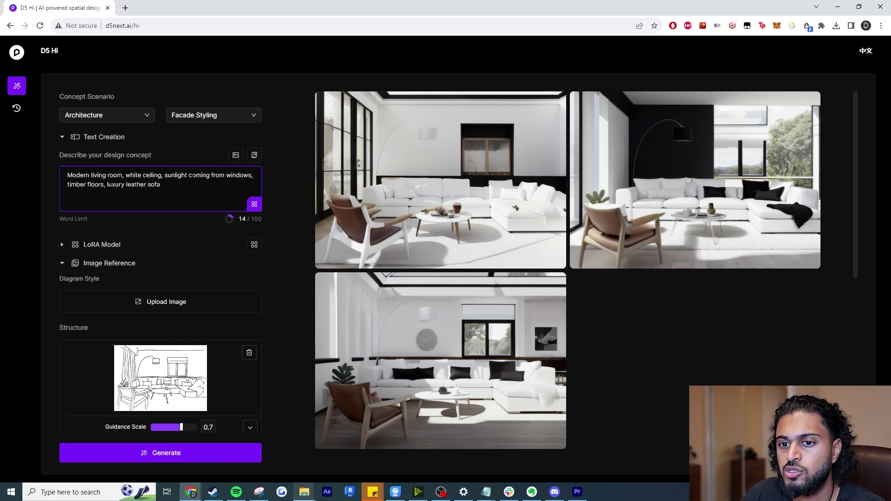
- Add an exclusion prompt reading "white wall, white rug" to the text creation settings
left_click(235, 156)
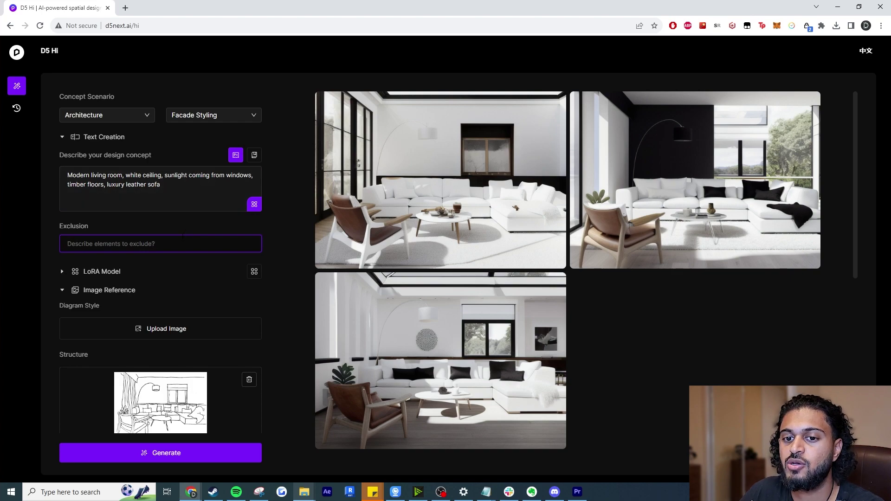
left_click(59, 181)
key("ctrl+a")
left_click(207, 257)
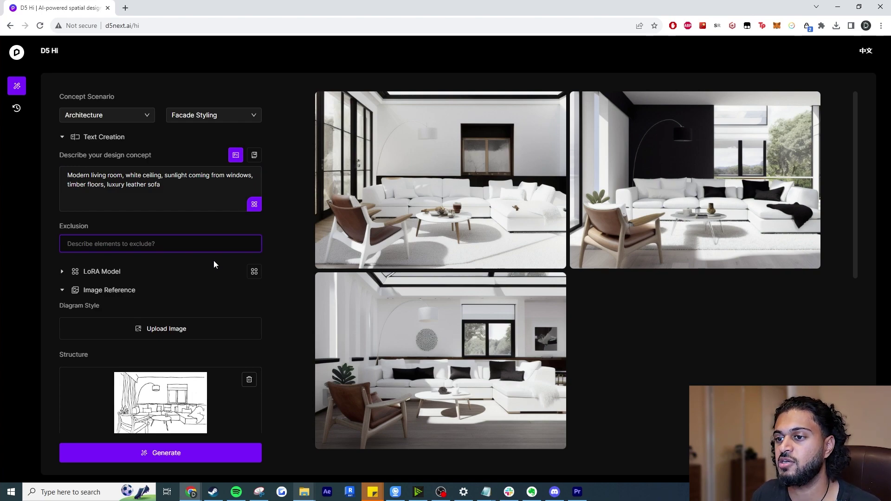
type("w")
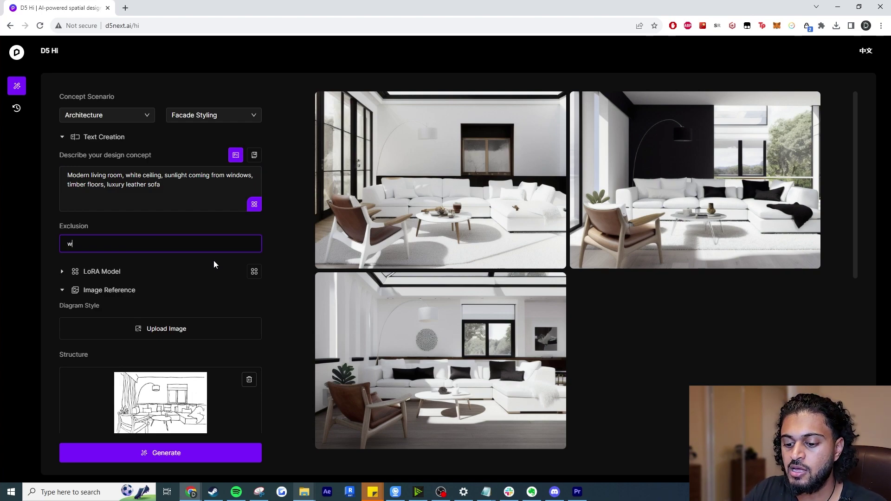
type("hite wall, white rug")
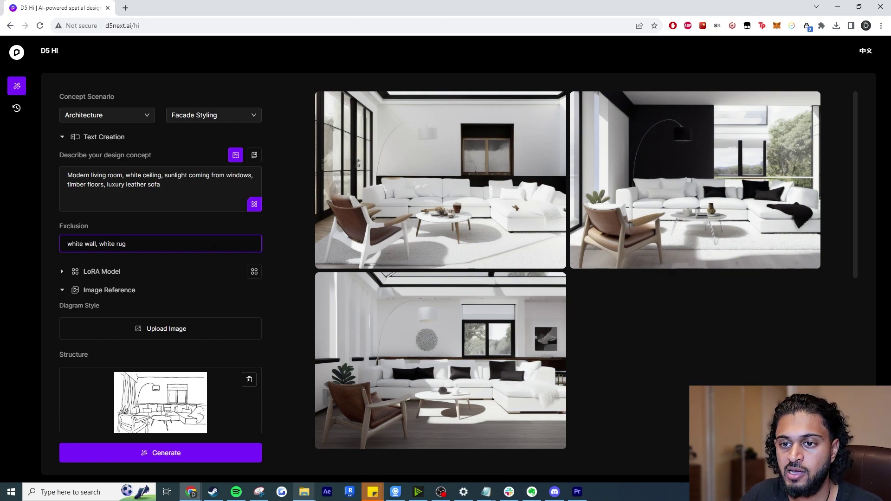
- Add the Futuristic and Conceptual Style keywords from the prompt lexicon to the design concept description and generate new images
left_click(229, 186)
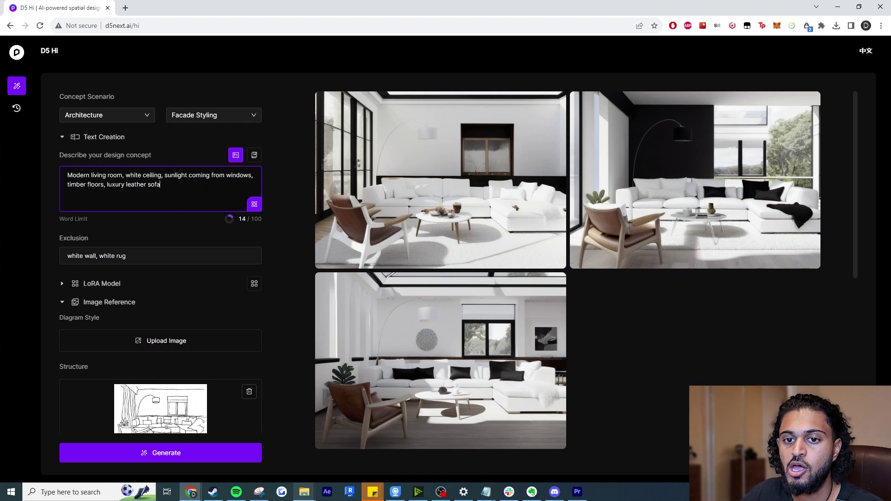
left_click(255, 156)
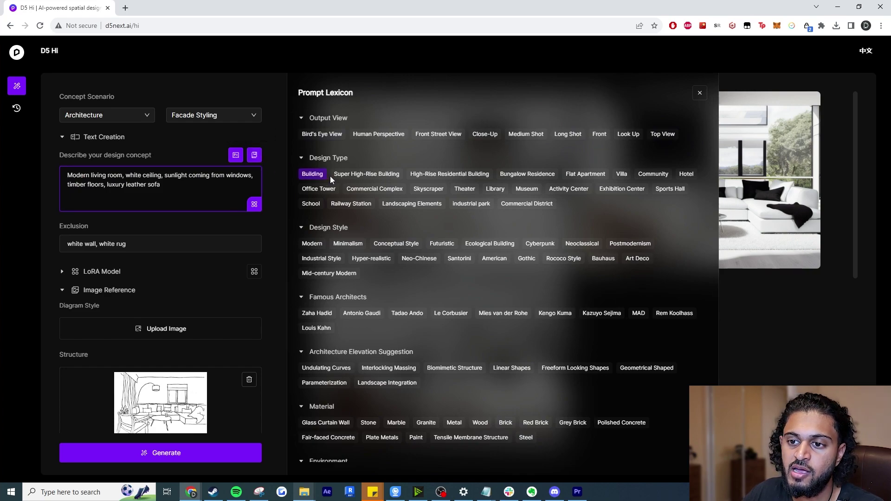
scroll(369, 320, "down", 2)
scroll(371, 321, "up", 2)
left_click(367, 314)
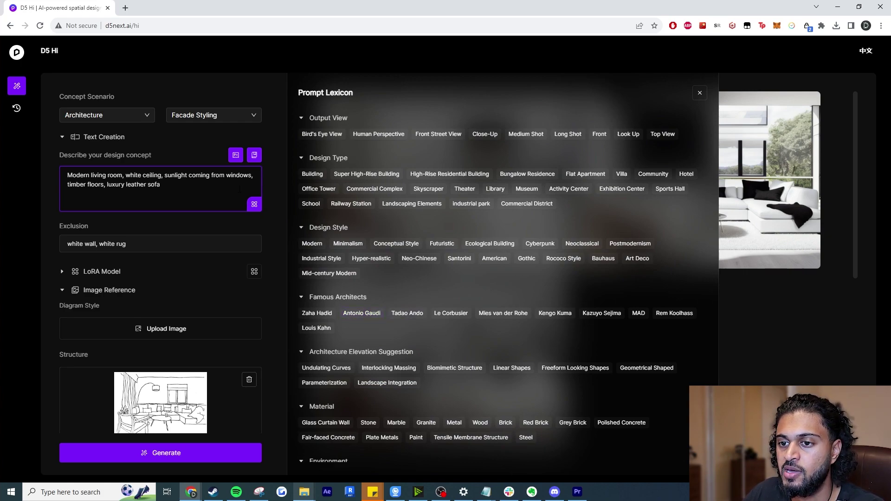
left_click(441, 245)
left_click(396, 244)
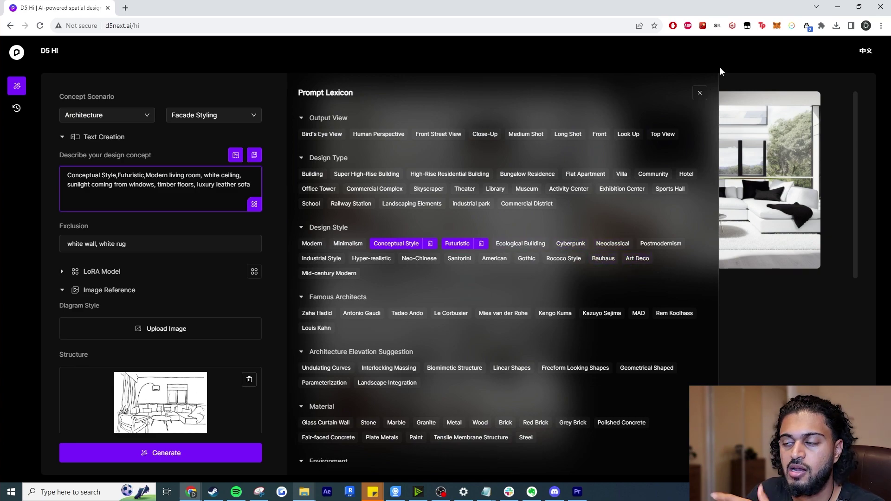
left_click(700, 93)
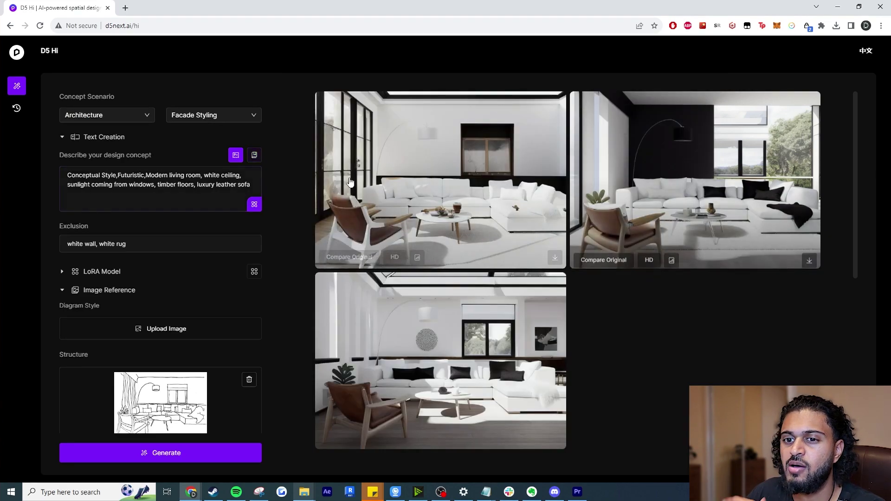
left_click(221, 459)
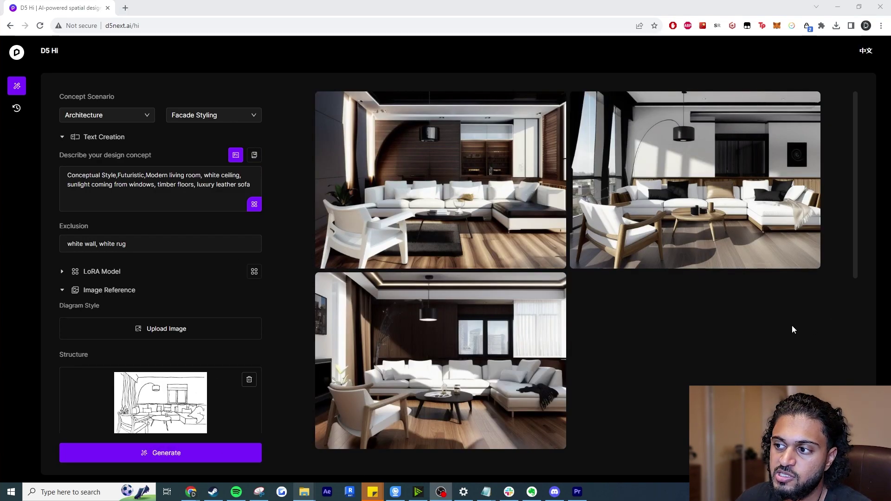
- Enlarge the second and third generated living room images one after the other and return to the results
mouse_move(766, 213)
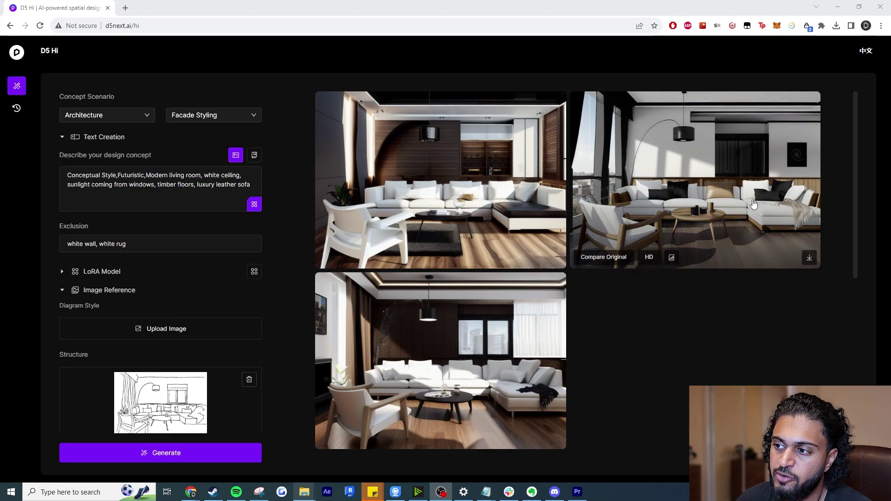
left_click(707, 170)
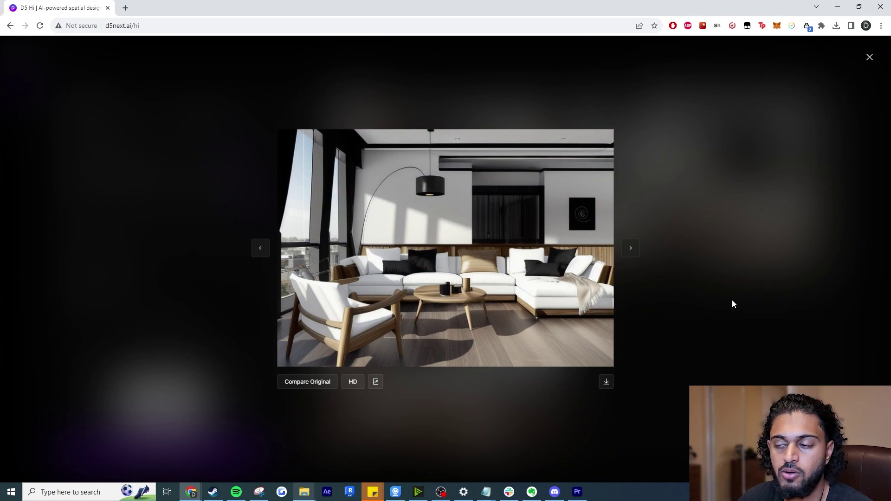
left_click(748, 306)
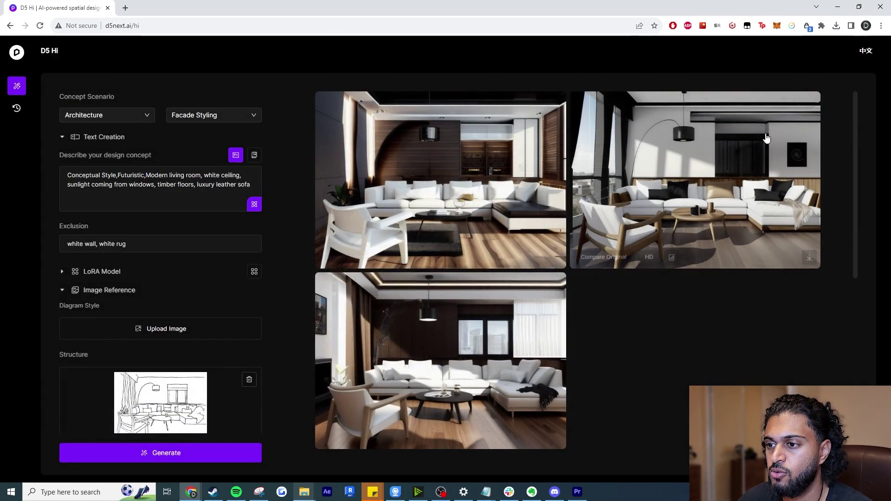
left_click(495, 344)
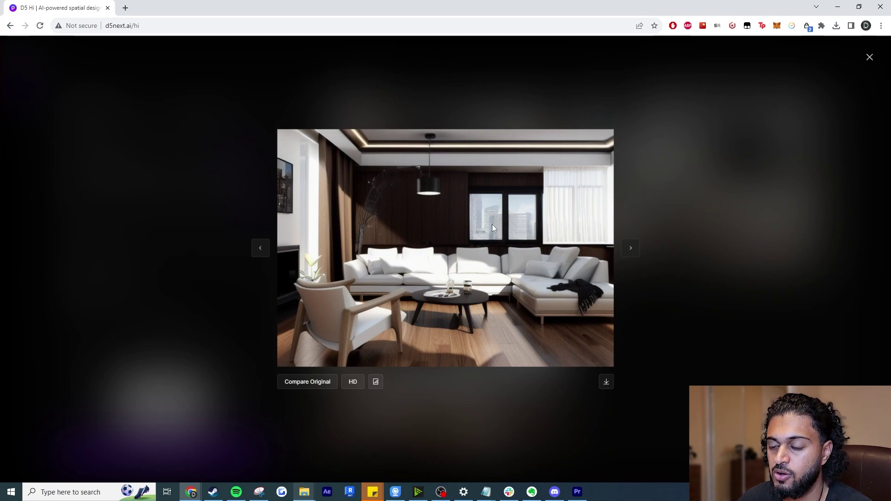
left_click(662, 238)
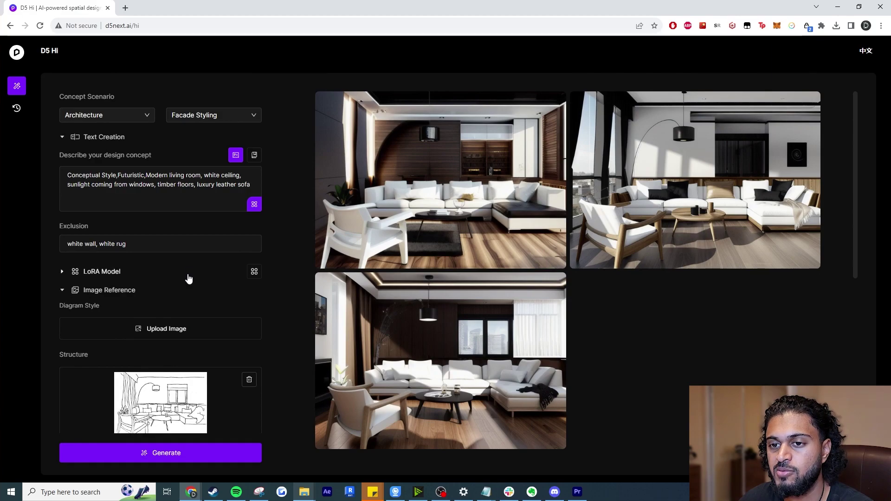
- Add the CityGraphy_sd15_V1 LoRA model from the Stylize category and close the model library
left_click(129, 279)
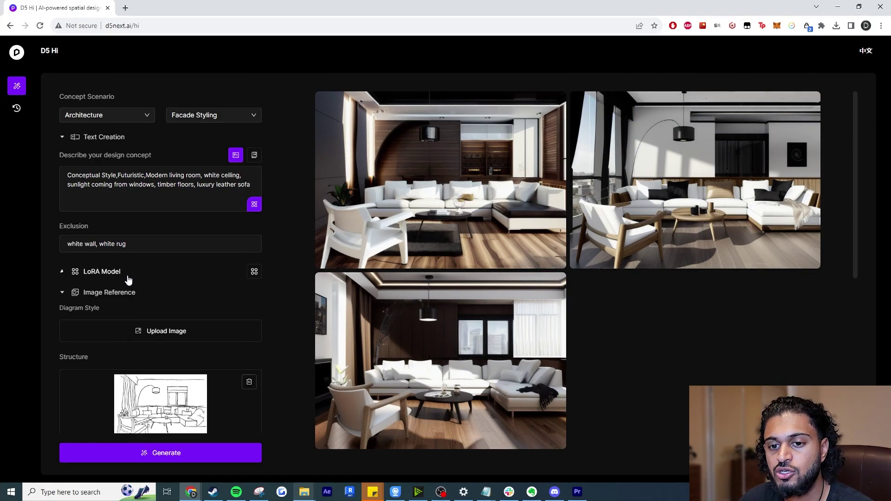
left_click(151, 295)
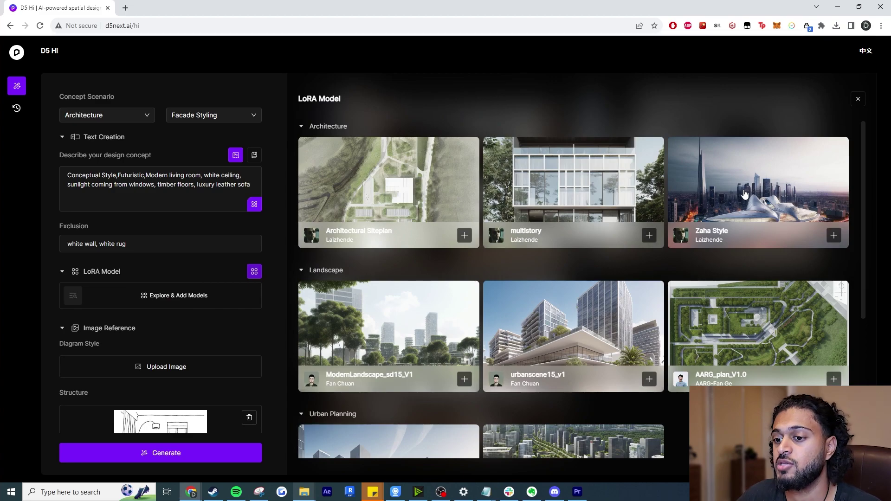
scroll(383, 397, "down", 5)
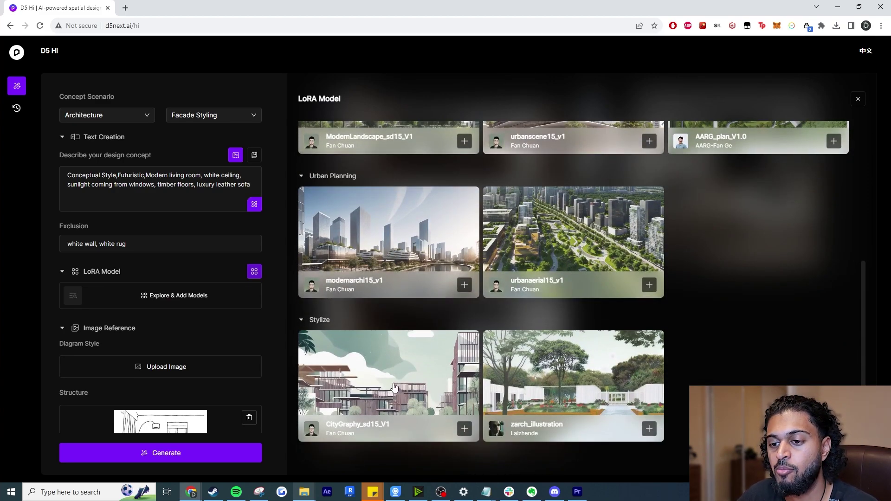
left_click(382, 381)
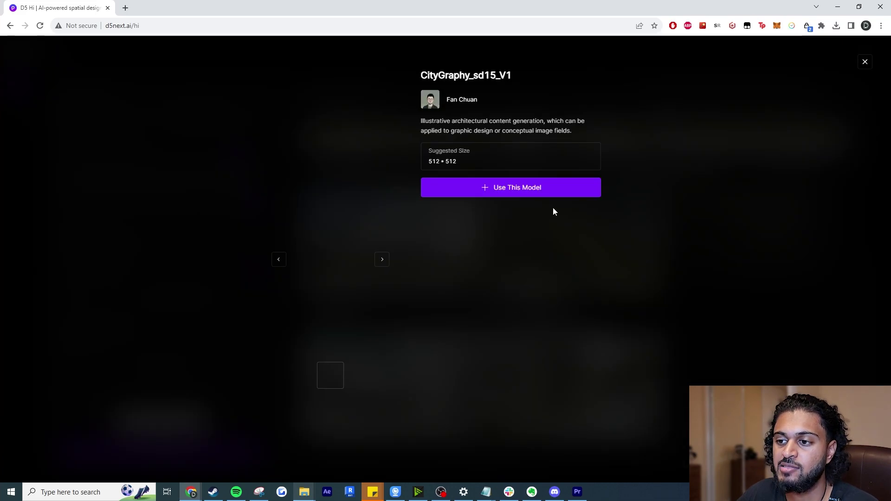
left_click(656, 191)
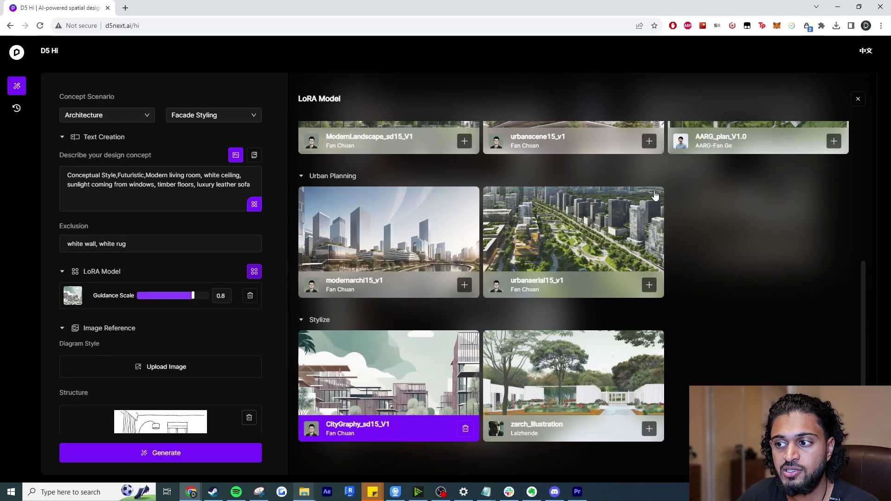
left_click(858, 99)
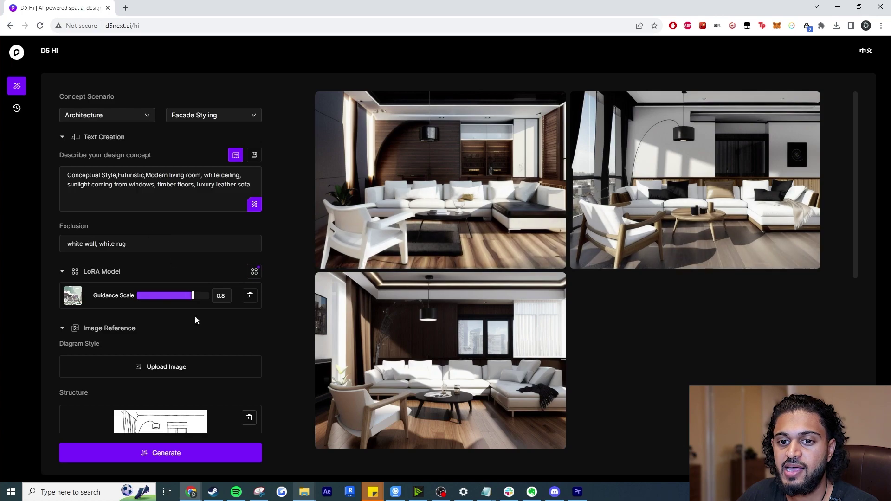
- Upload the watercolor painting of the domed canal-side building as the diagram style reference and generate new images
scroll(208, 418, "down", 2)
scroll(216, 422, "down", 2)
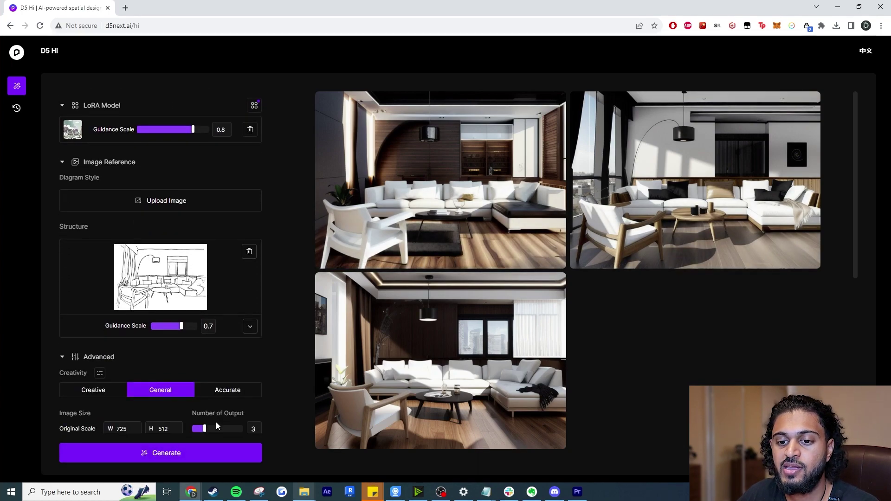
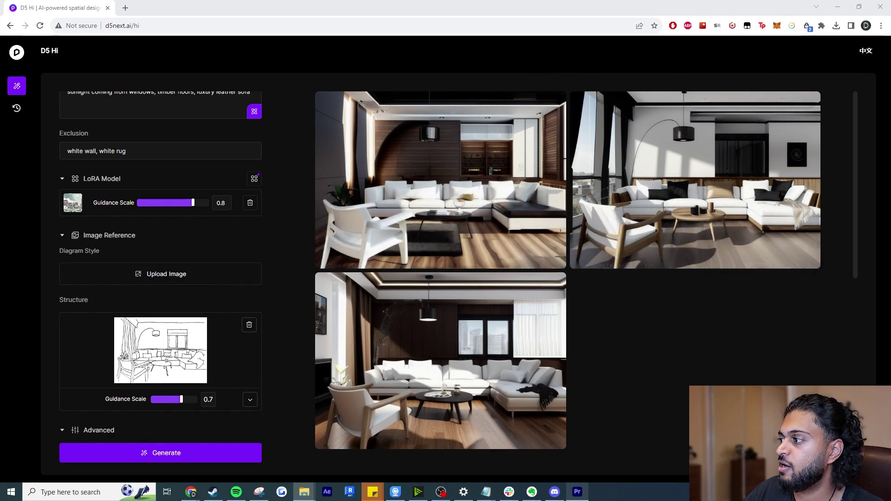
left_click(190, 278)
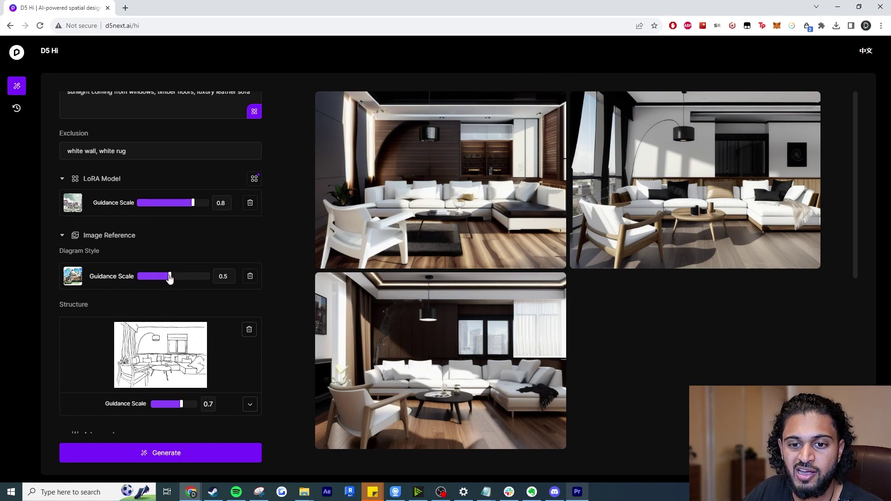
scroll(237, 303, "up", 2)
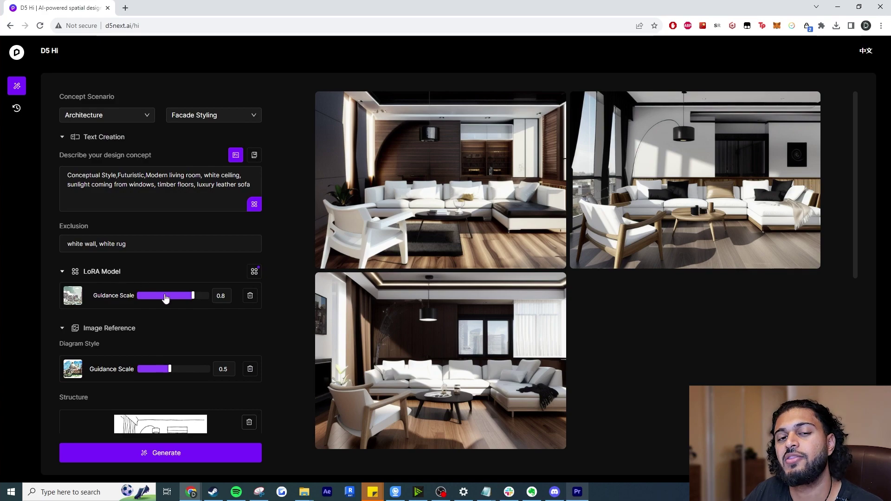
left_click(245, 453)
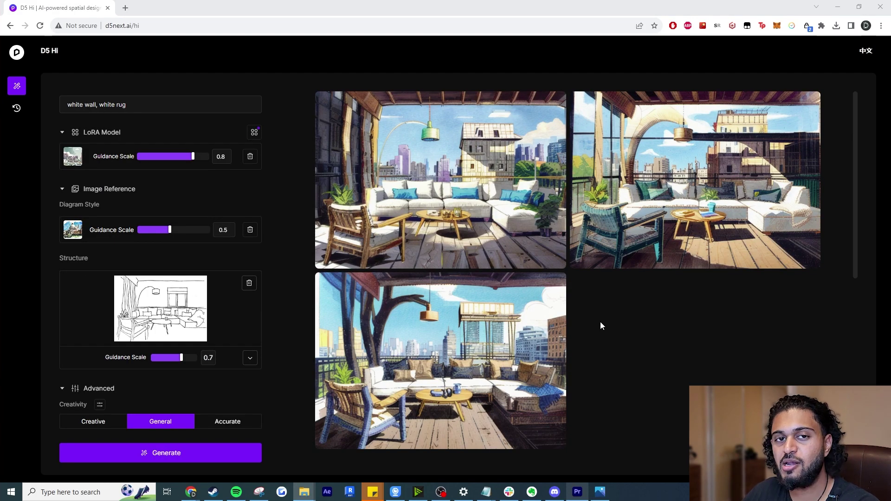
- Bring up the watercolor style reference in the image viewer, examine it against the generated results, and minimize it
mouse_move(601, 492)
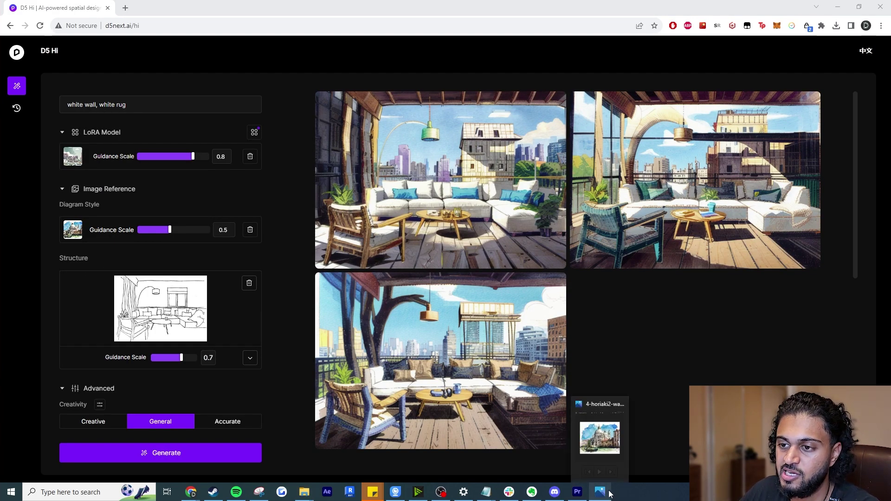
left_click(602, 434)
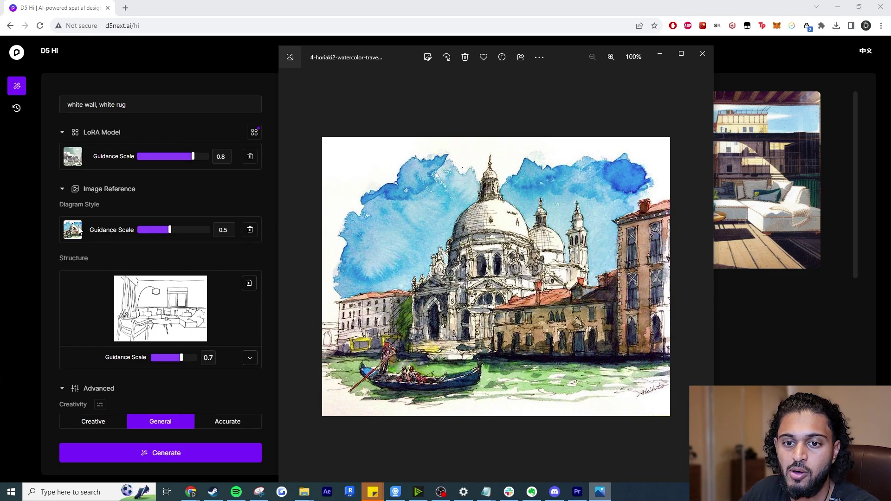
left_click(661, 53)
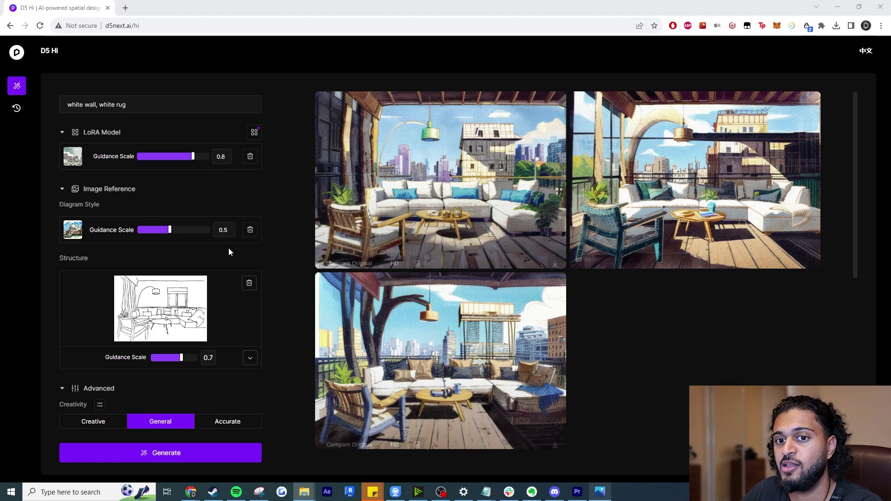
scroll(226, 241, "up", 3)
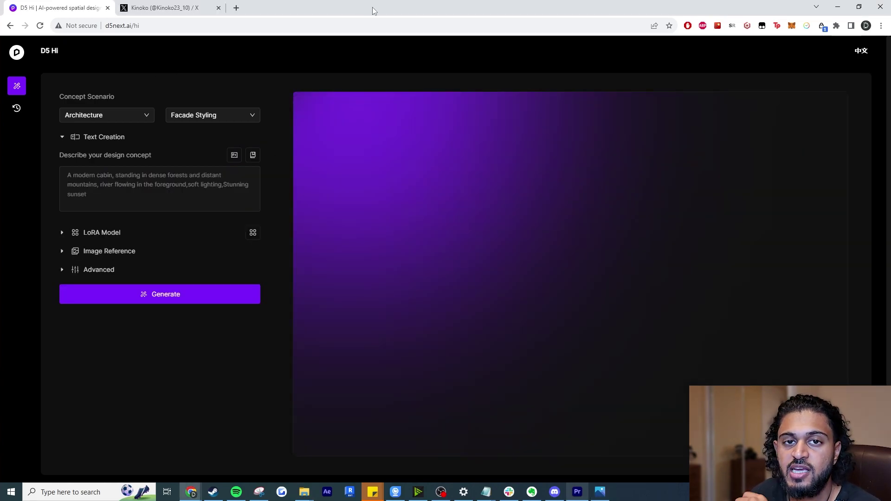
- Switch to the X profile, browse its architecture sketch posts, enlarge the Week 44 notebook photo, and return to D5 Hi
left_click(163, 8)
scroll(241, 121, "up", 10)
scroll(407, 198, "down", 7)
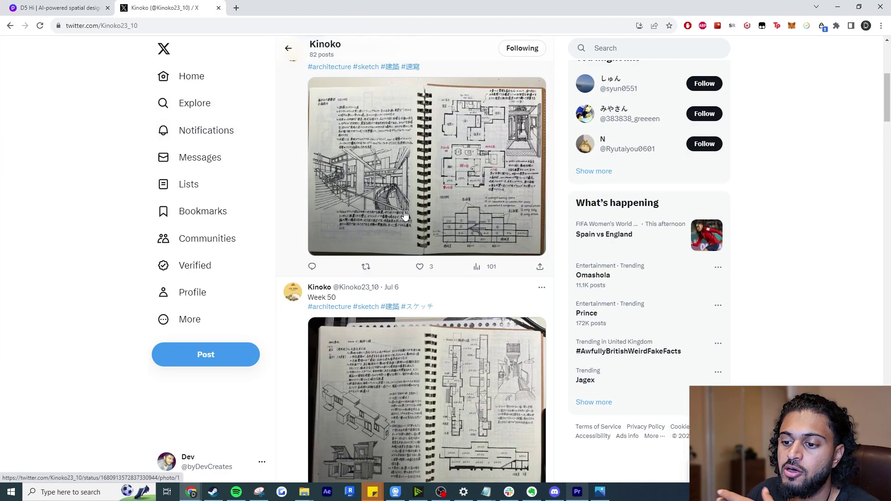
scroll(401, 216, "down", 10)
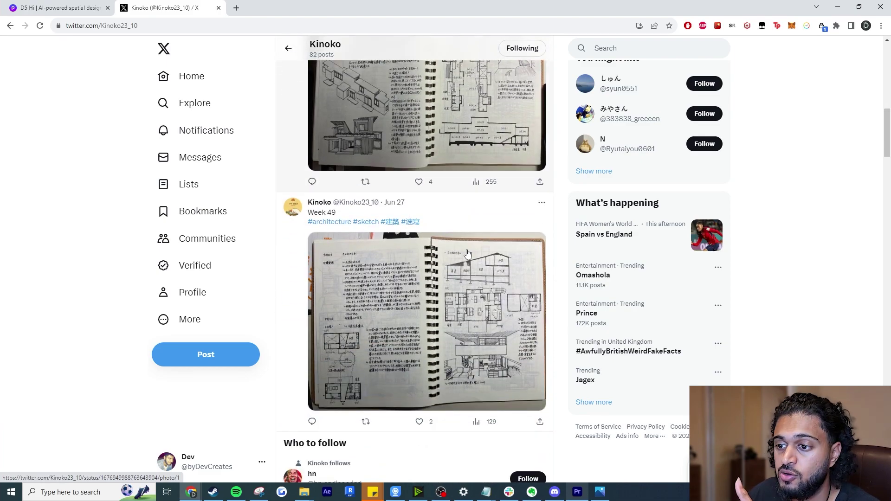
scroll(465, 255, "down", 15)
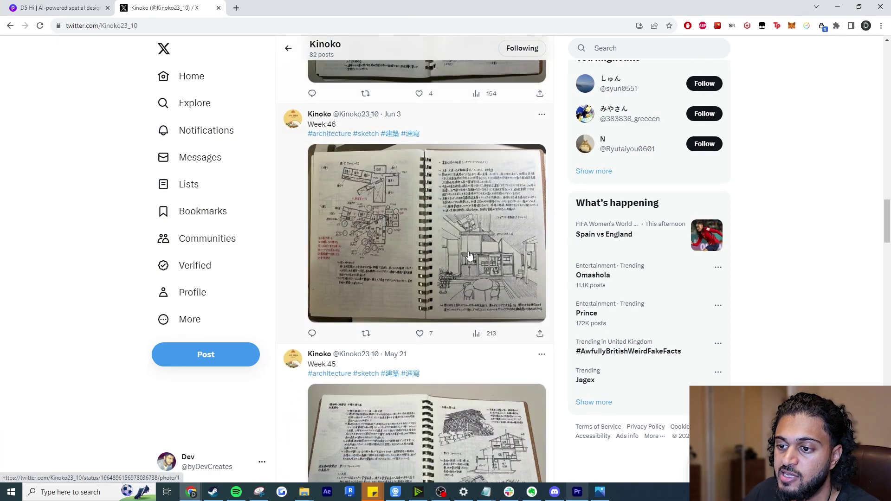
scroll(465, 274, "down", 8)
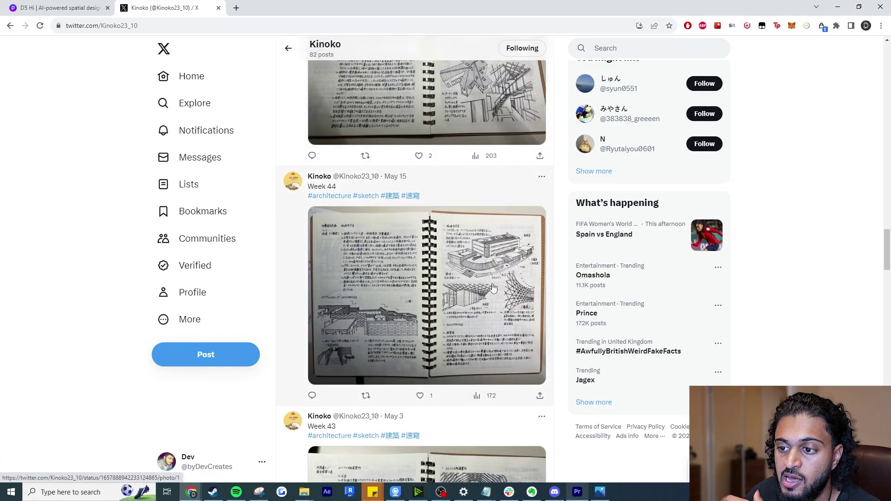
left_click(492, 283)
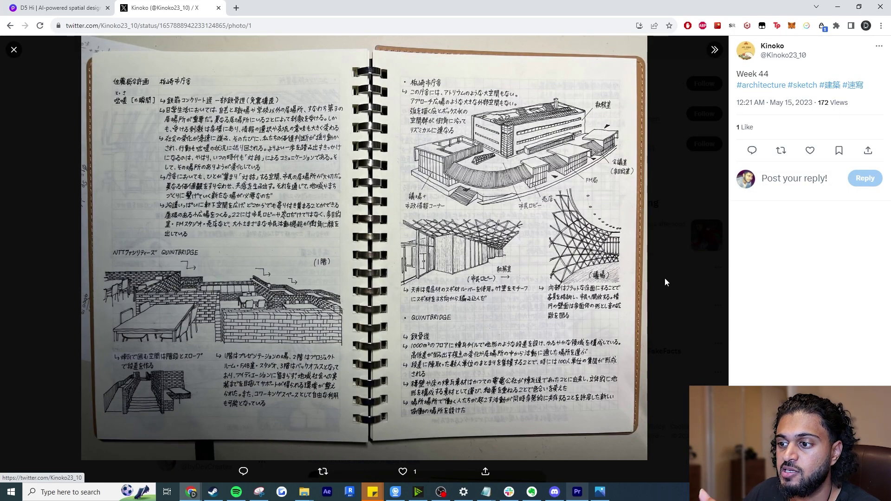
left_click(61, 8)
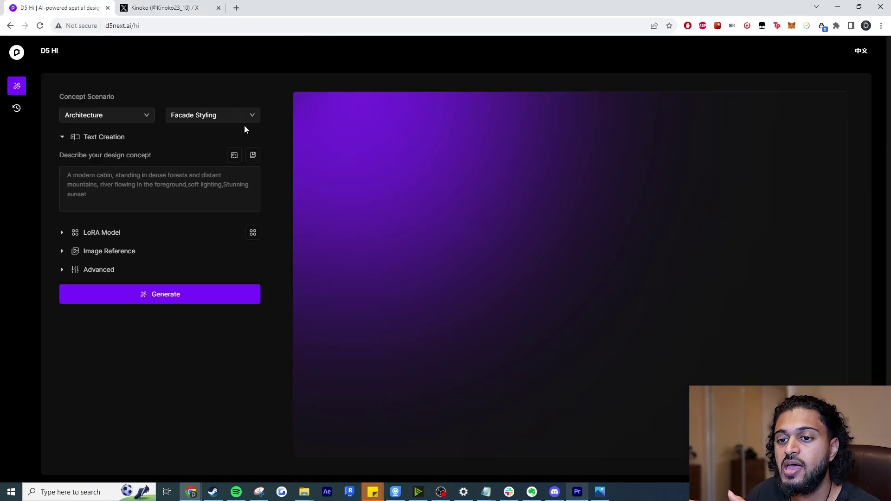
- Examine the hand-drawn building facade sketch 03-01.png in the image viewer and close it
mouse_move(304, 492)
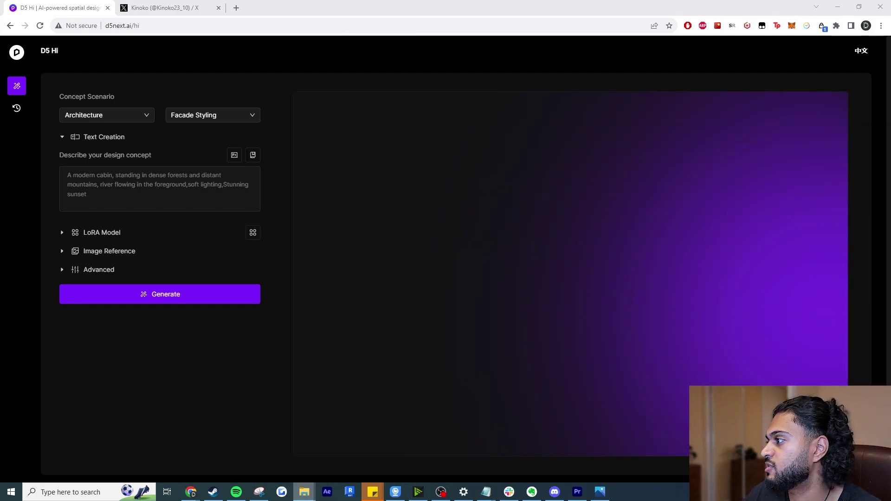
scroll(288, 205, "up", 3)
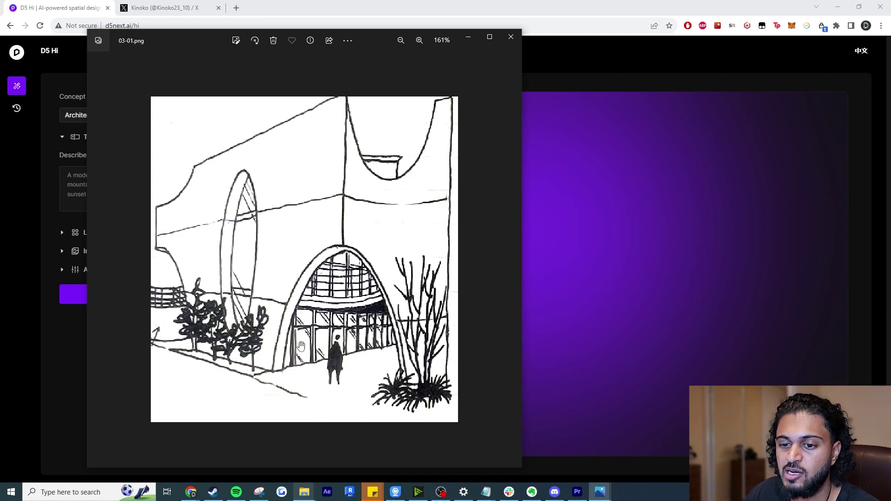
left_click(511, 37)
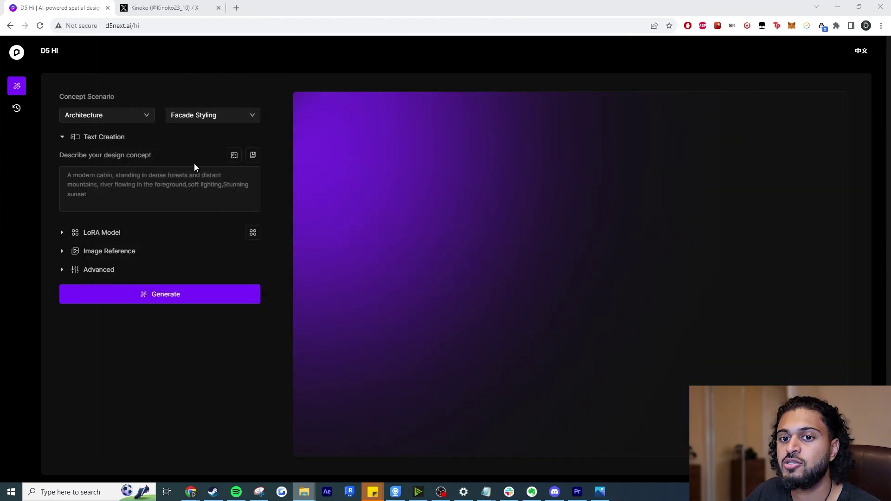
- Enter the prompt "Modern shopping mall, concrete facade, large circular glazing, curtain wall glazing lower ground floor, trees and landscapes, sunny weather, dramatic lighting"
type("Modern shopping mall, concrete facade, large circular glazing, curtain wall glazing lower ground floor, trees and landscapes, sunny weather, dramatic lighting")
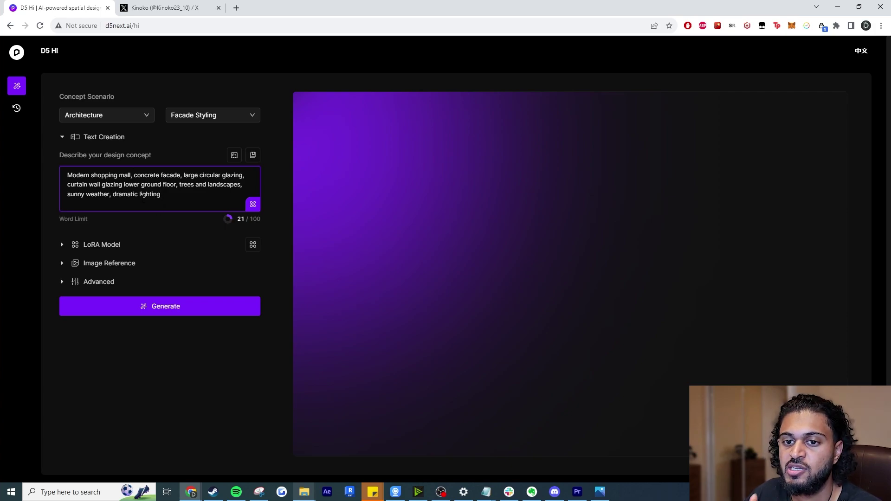
- Upload the hand-drawn facade sketch as the structure reference and set its guidance scale to 0.8
left_click(129, 263)
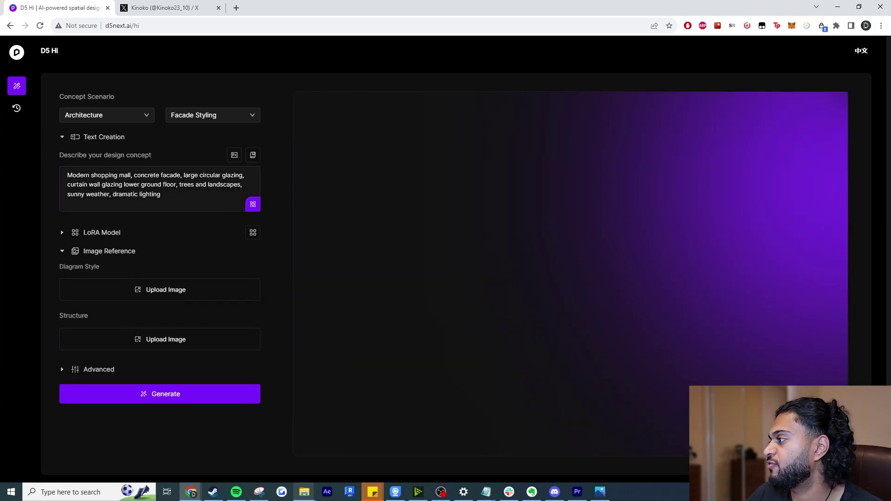
left_click_drag(890, 199, 184, 345)
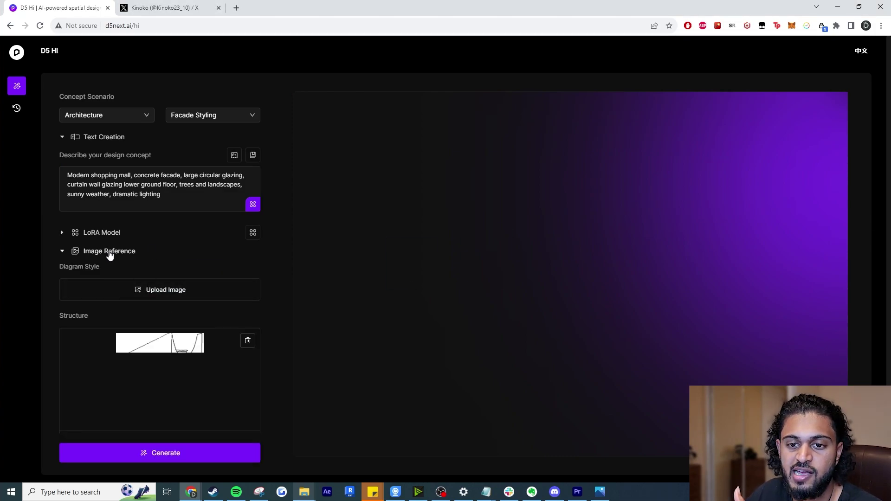
scroll(94, 458, "down", 1)
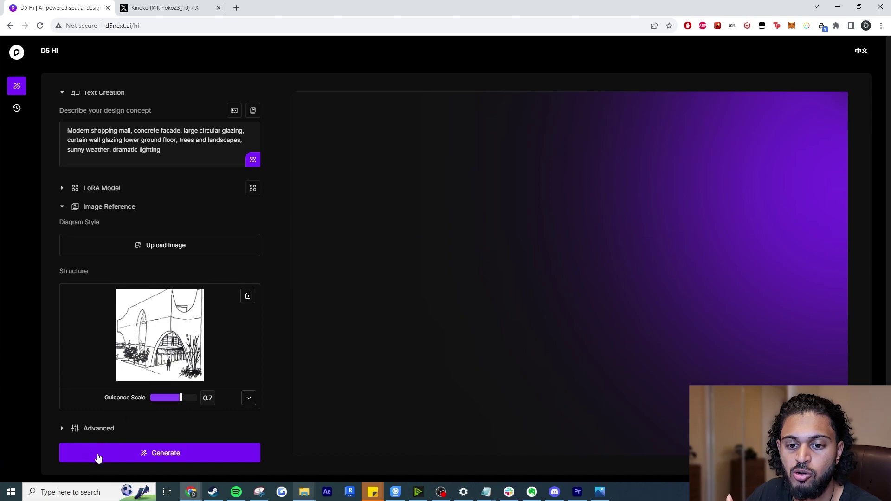
left_click_drag(181, 404, 186, 405)
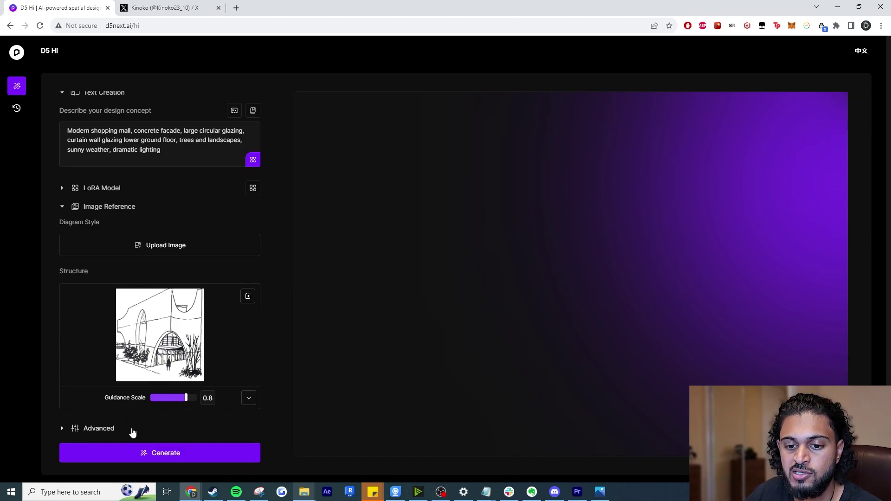
- Set the number of outputs to 3 and generate the shopping mall facade images
scroll(161, 426, "down", 2)
left_click(207, 427)
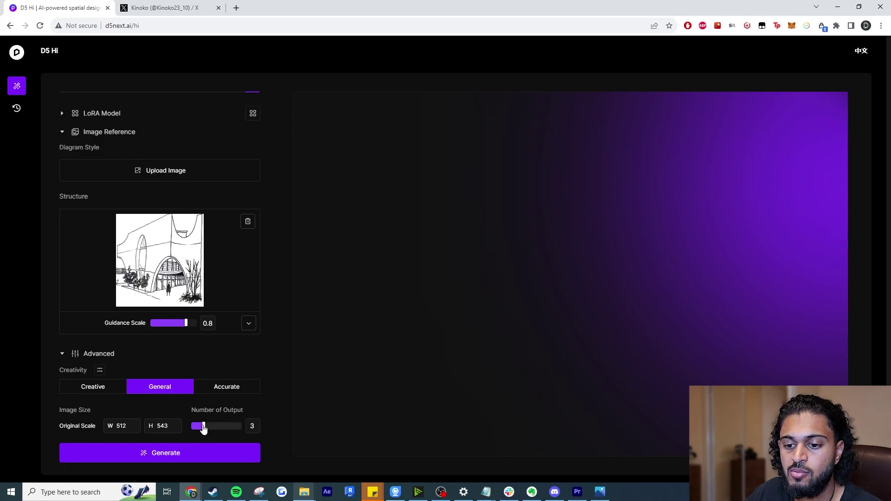
scroll(224, 312, "up", 3)
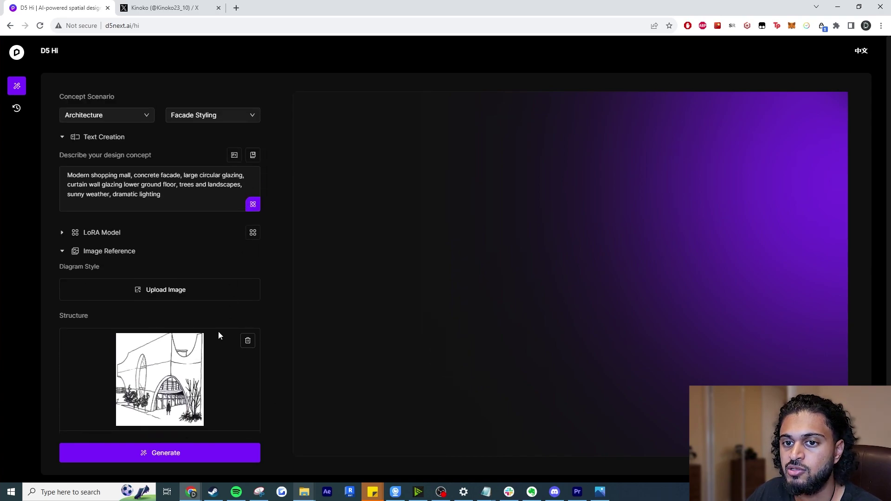
left_click(197, 452)
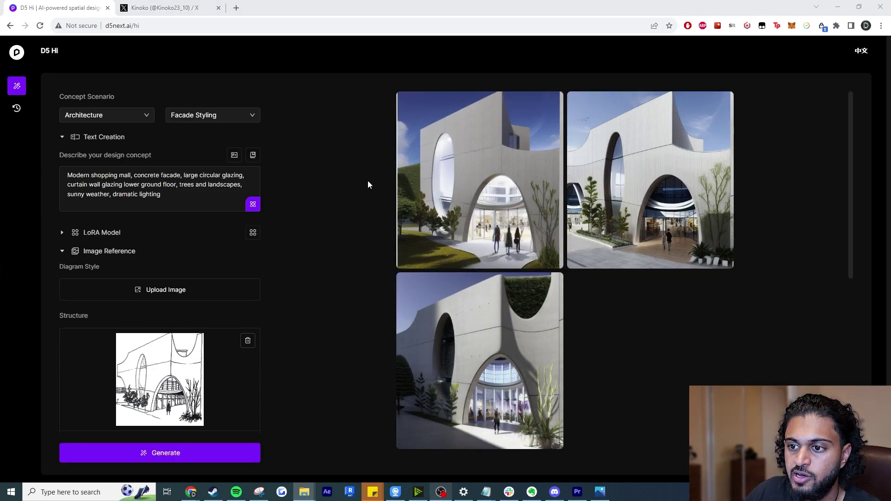
- Review the generated facades, set the creativity to Accurate, and raise the guidance scale of the structure sketch
mouse_move(437, 154)
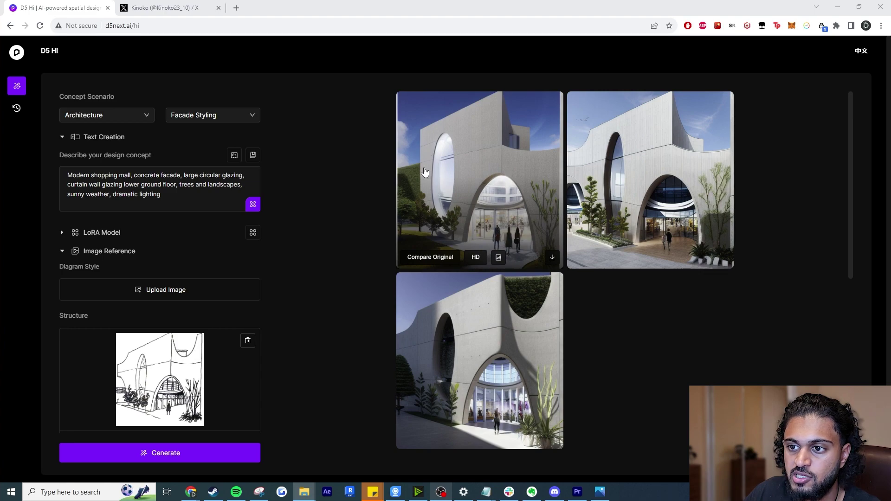
scroll(291, 397, "down", 1)
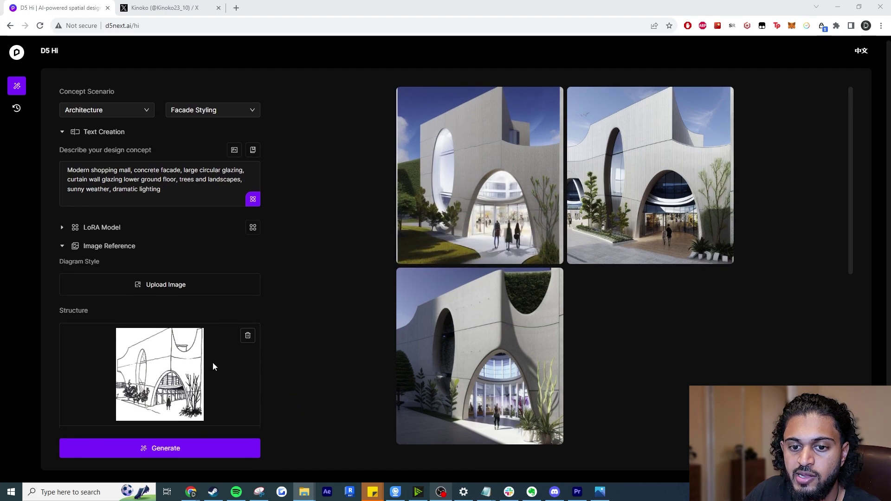
scroll(213, 367, "down", 3)
left_click(229, 377)
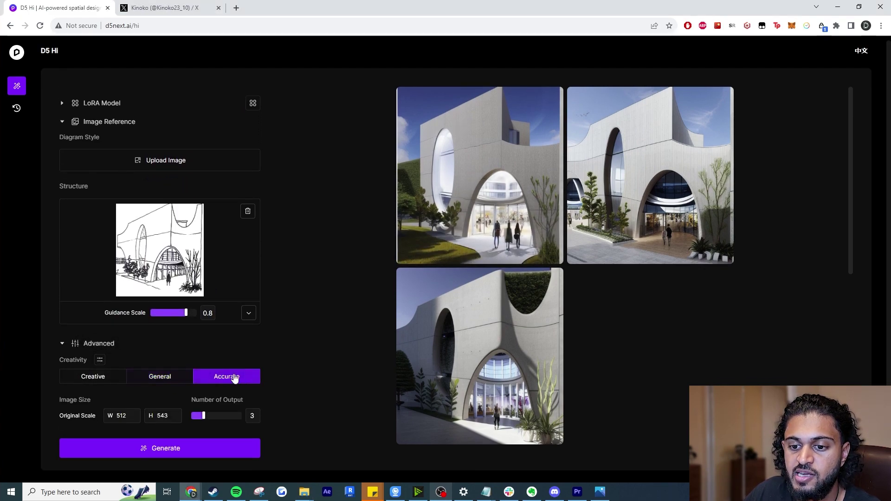
scroll(289, 396, "up", 1)
mouse_move(525, 307)
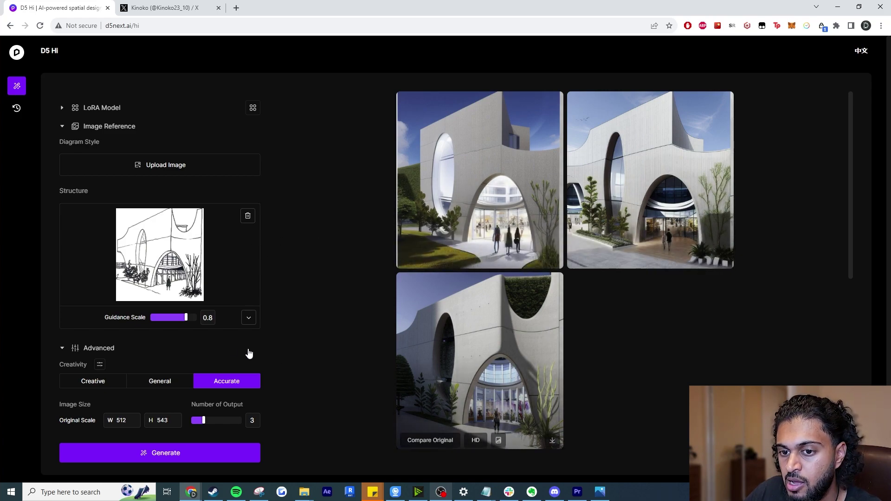
left_click_drag(186, 318, 191, 320)
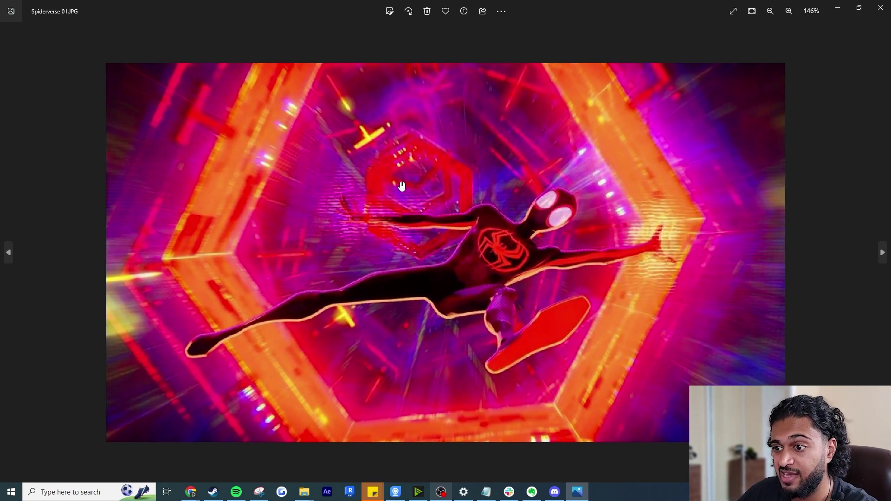
- Examine the style reference Spiderverse 01.JPG against the generated facades and close the image viewer
left_click(881, 7)
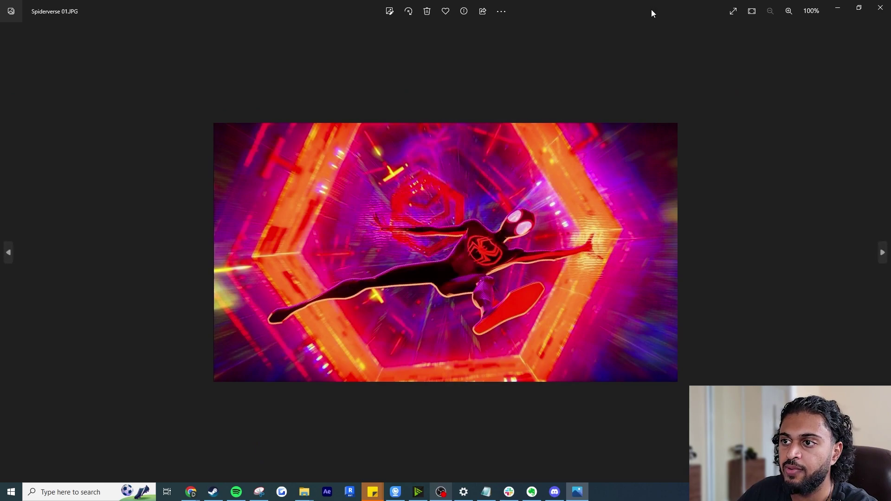
left_click_drag(651, 13, 306, 40)
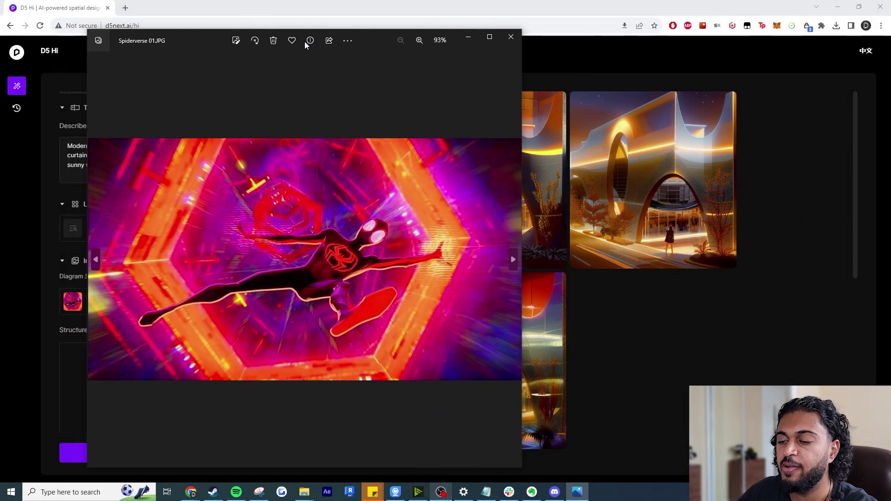
left_click(511, 36)
- Add the CityGraphy_sd15_V1 LoRA model from the Stylize category and generate new facade images
left_click(174, 228)
scroll(518, 317, "down", 2)
scroll(517, 317, "down", 3)
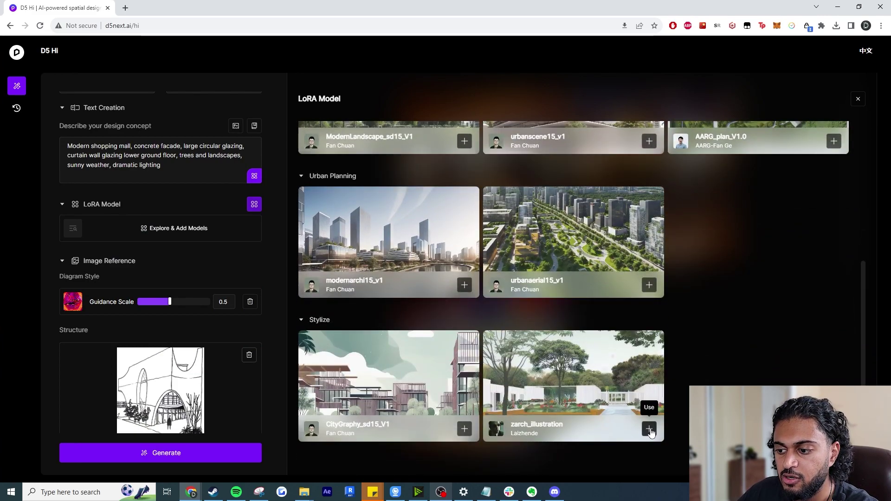
left_click(464, 429)
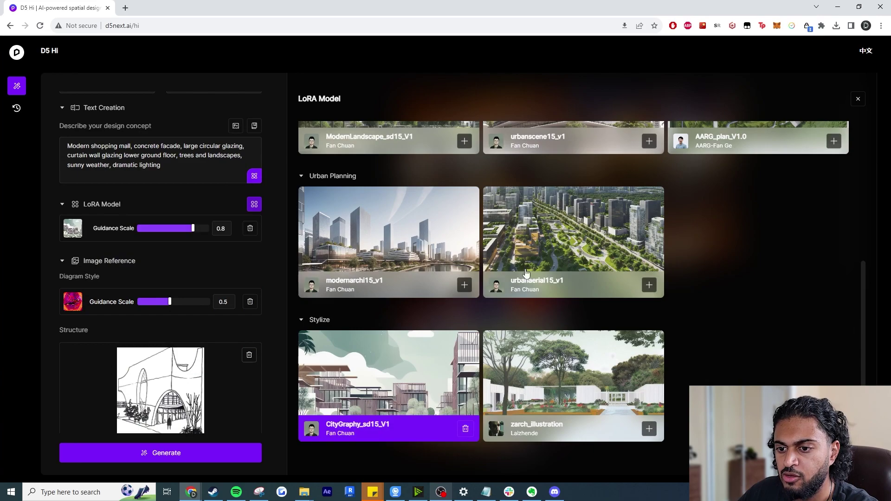
scroll(691, 280, "up", 5)
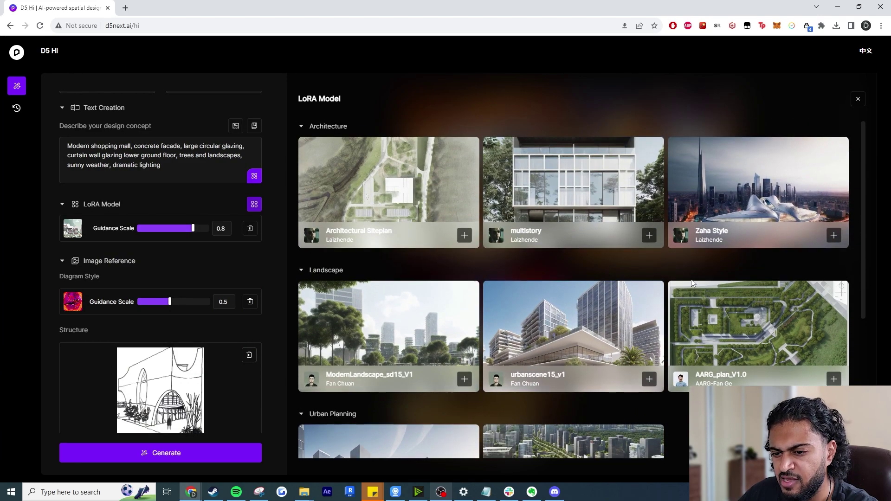
left_click(859, 99)
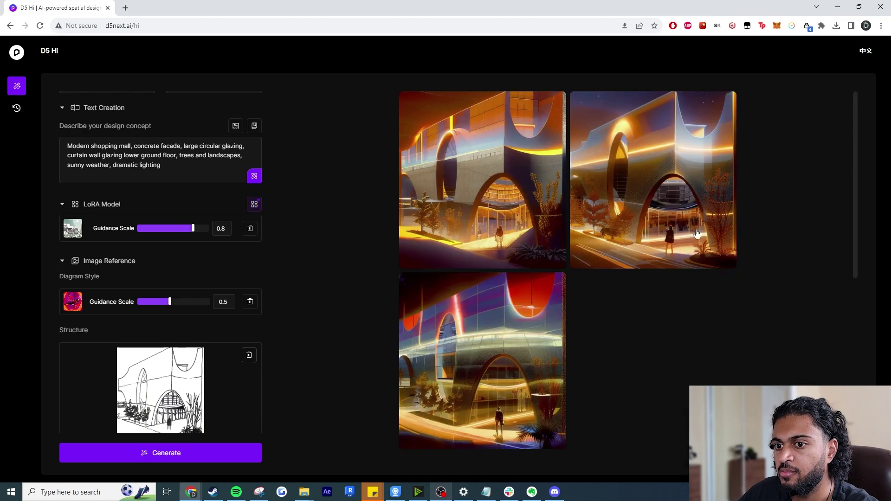
left_click(251, 453)
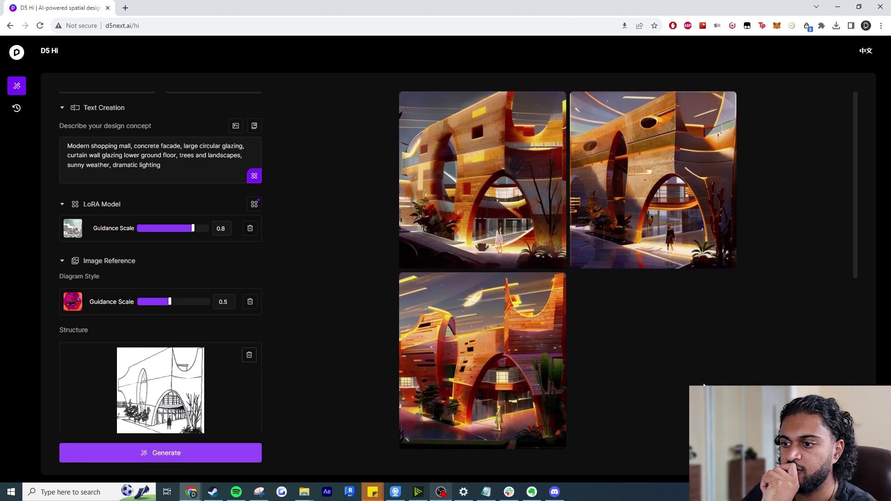
- Enlarge the three newly generated facade images one after another to examine their style
left_click(668, 197)
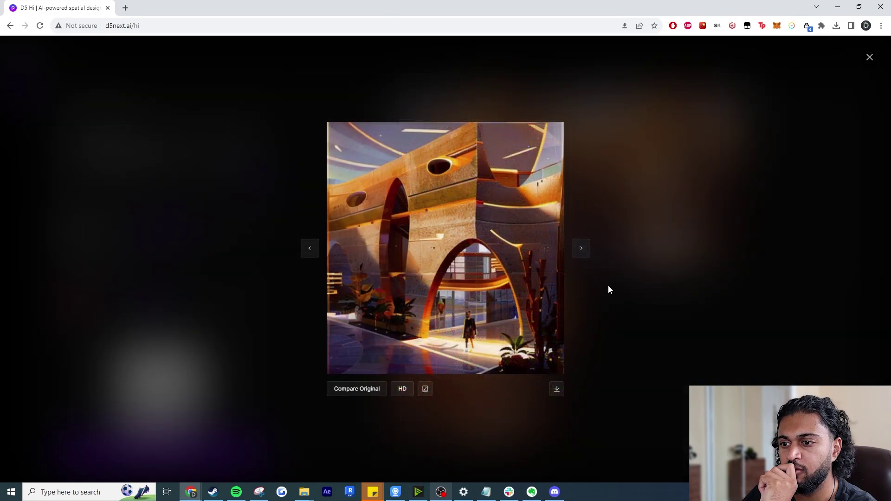
left_click(687, 342)
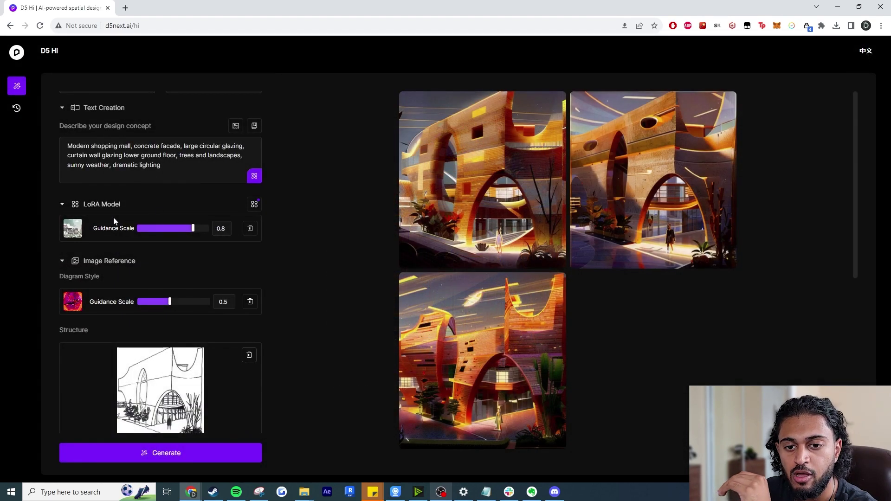
left_click(546, 331)
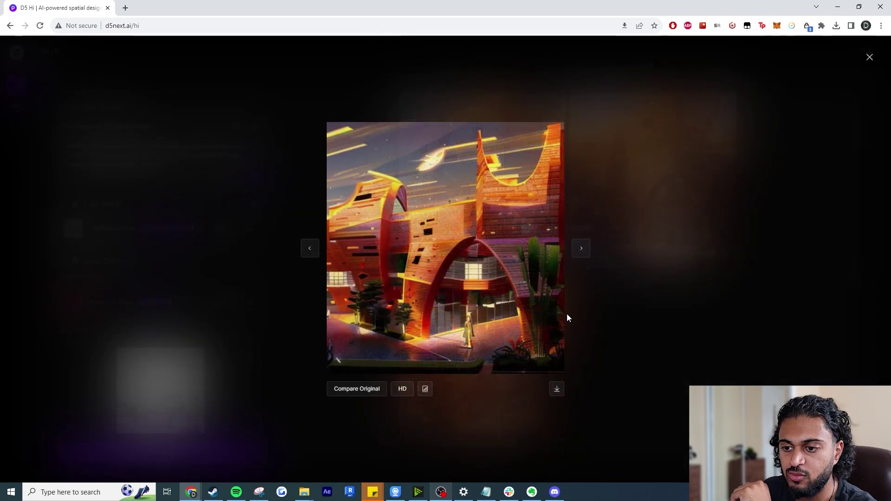
left_click(679, 360)
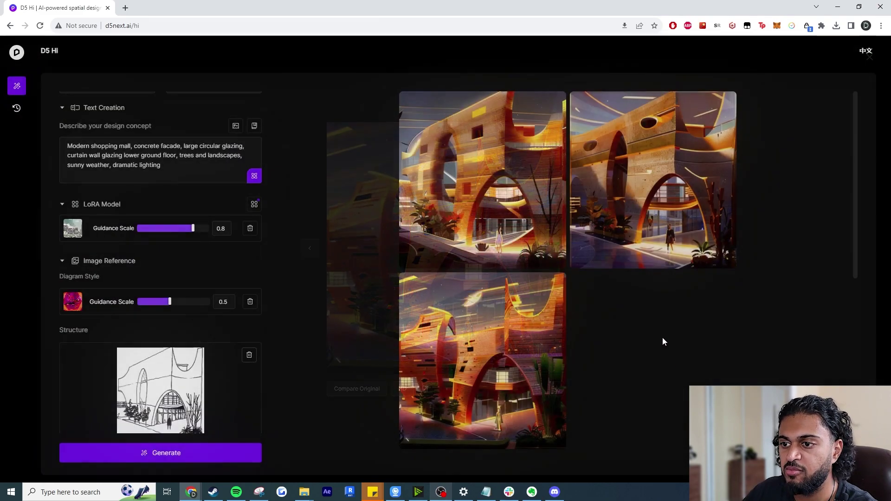
left_click(517, 158)
left_click(700, 357)
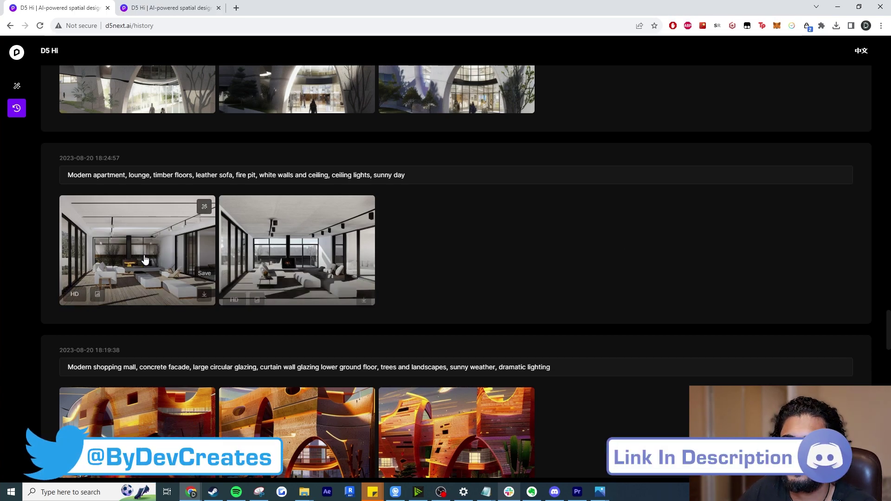
- Open the modern apartment lounge result from the generation history and compare both of its renders with the original sketch
left_click(159, 236)
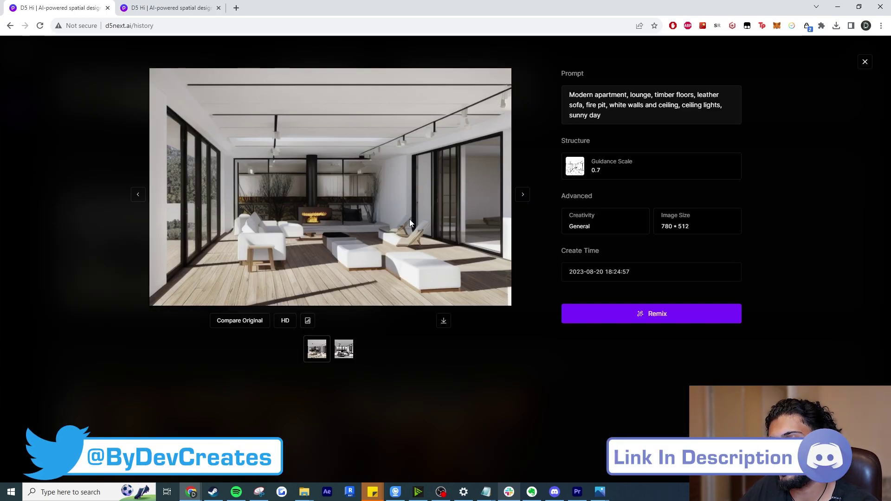
left_click(232, 322)
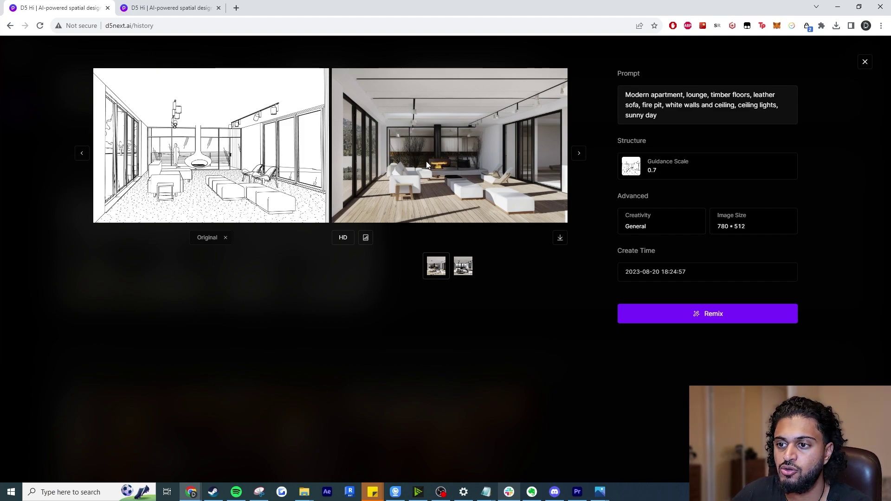
left_click(578, 154)
left_click(578, 154)
left_click(579, 154)
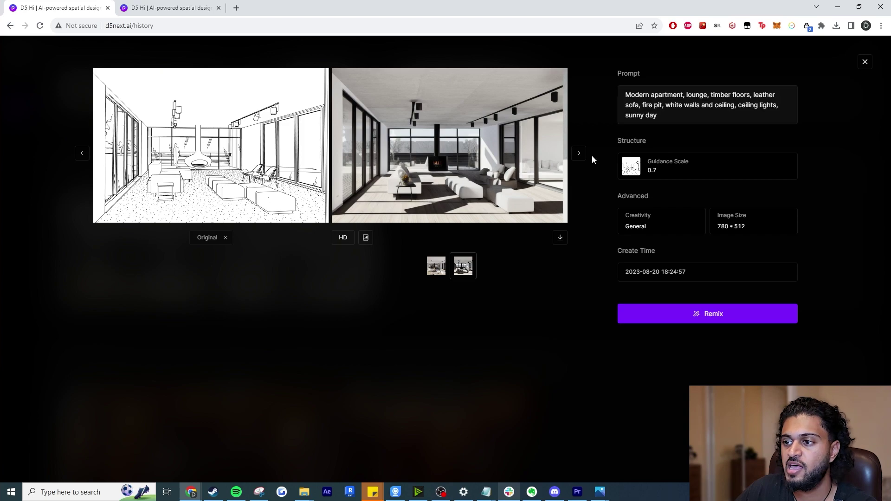
left_click(578, 153)
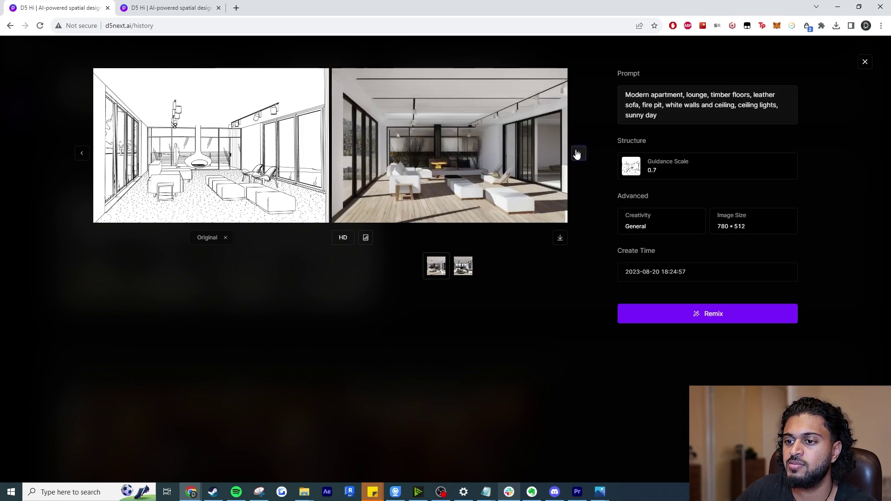
left_click(581, 154)
left_click(581, 153)
left_click(580, 155)
left_click(580, 154)
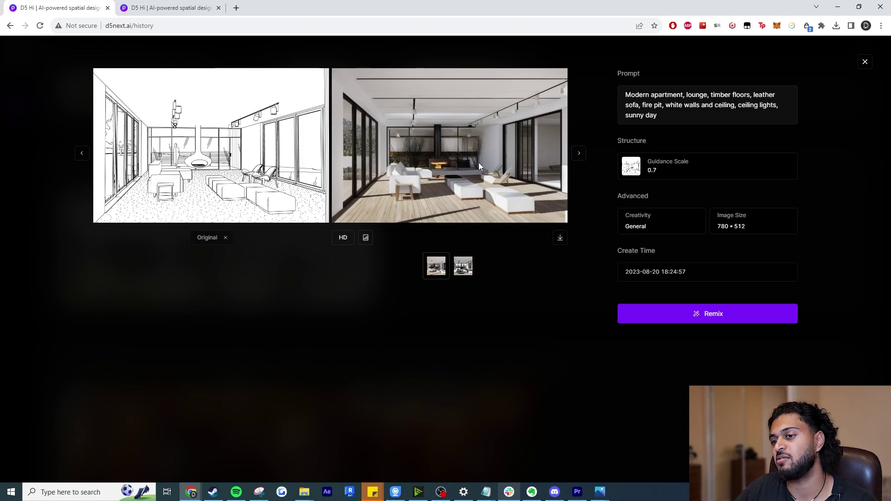
left_click(580, 156)
left_click(579, 156)
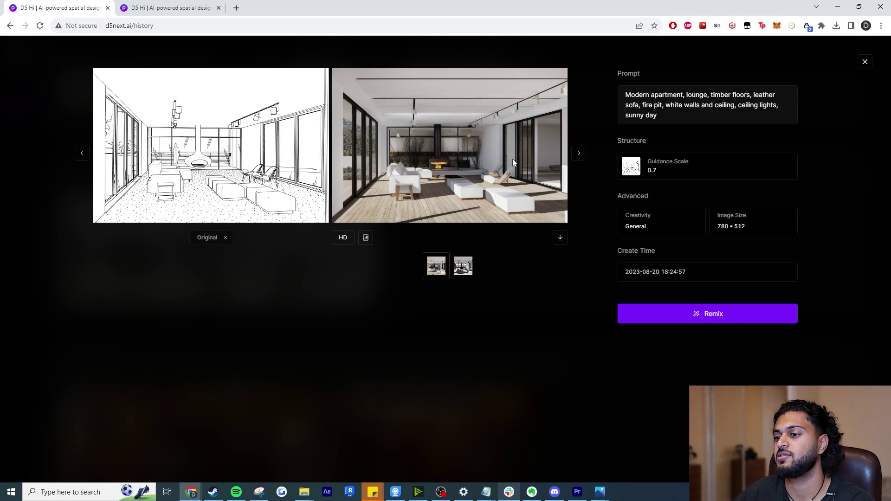
- Open the generation history and browse the earlier shopping mall facade results
key("ctrl+w")
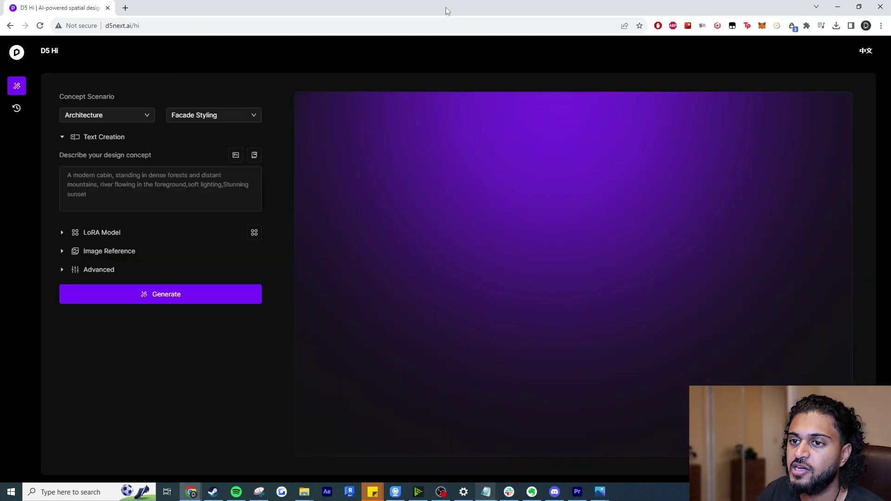
left_click(15, 110)
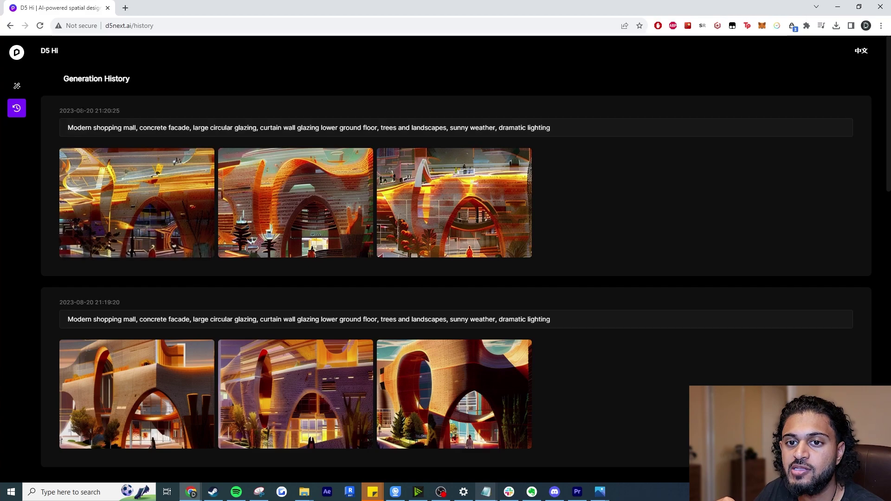
scroll(186, 204, "down", 3)
scroll(224, 193, "up", 3)
scroll(247, 217, "down", 5)
scroll(247, 217, "down", 12)
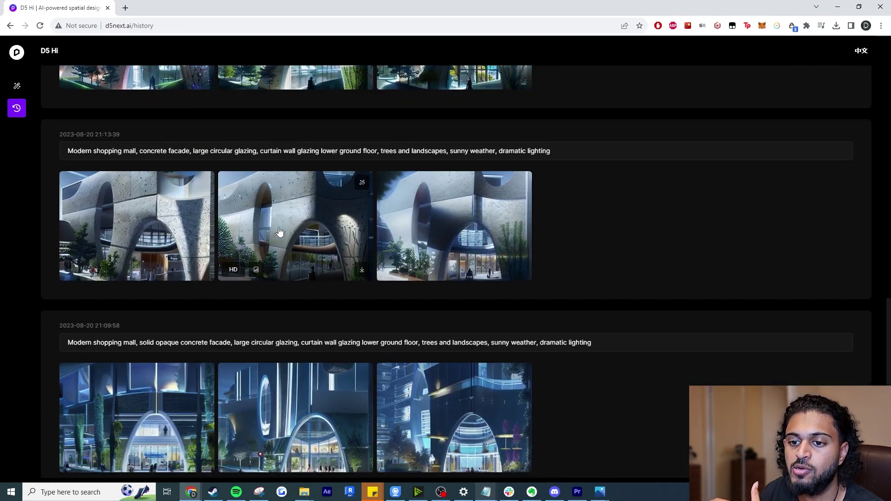
scroll(277, 231, "up", 4)
scroll(277, 231, "down", 14)
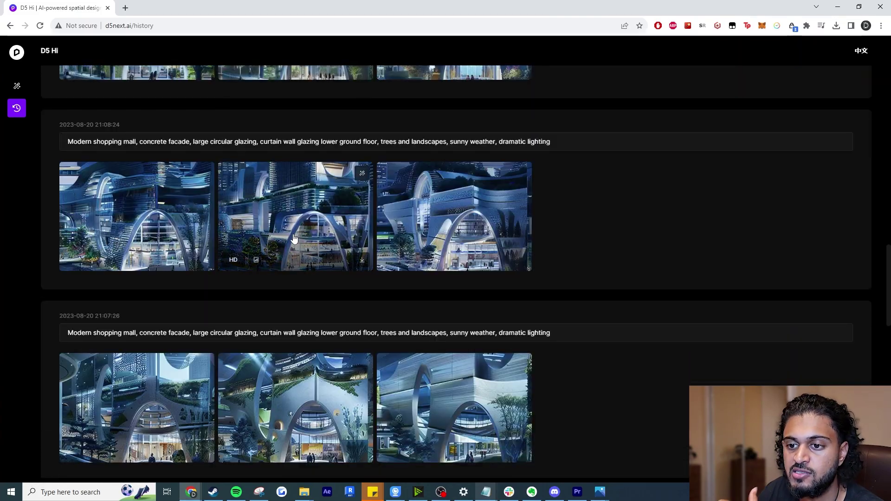
- Browse the older living room, apartment and shopping mall records in the generation history, including the facade's Image Variations set
scroll(300, 240, "down", 8)
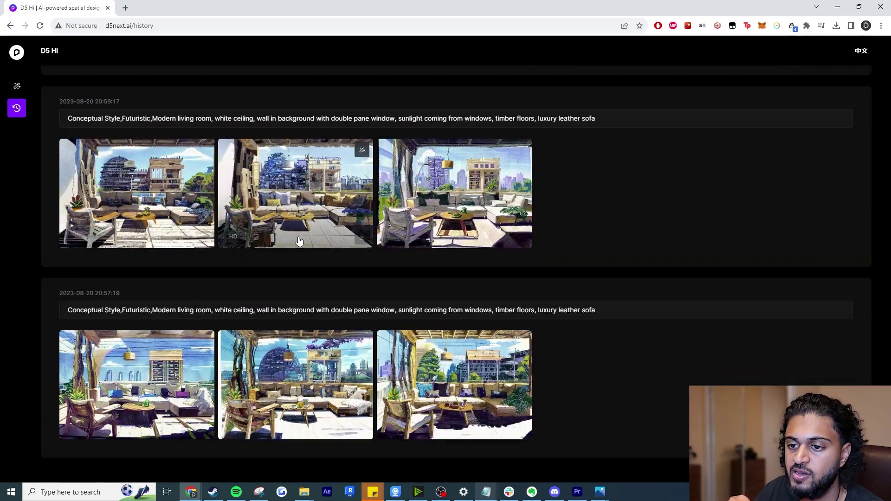
scroll(407, 337, "down", 15)
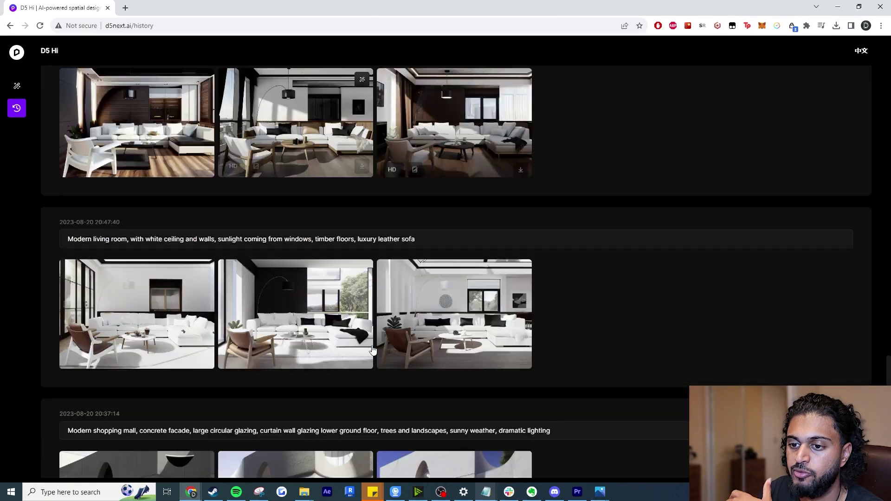
scroll(368, 346, "down", 2)
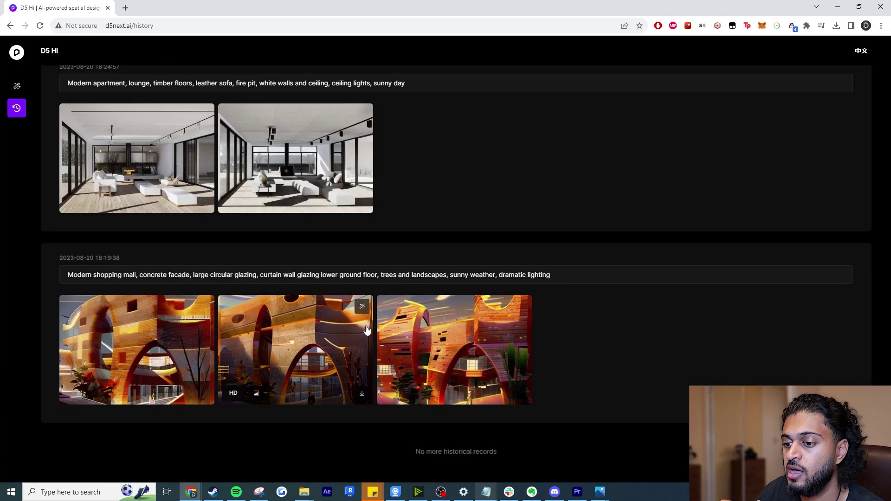
scroll(371, 323, "down", 6)
scroll(373, 310, "down", 4)
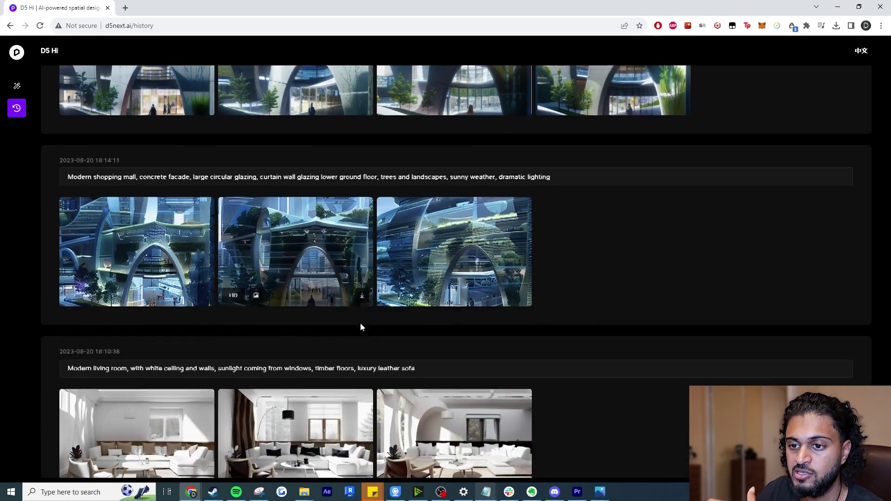
scroll(360, 328, "up", 4)
mouse_move(284, 238)
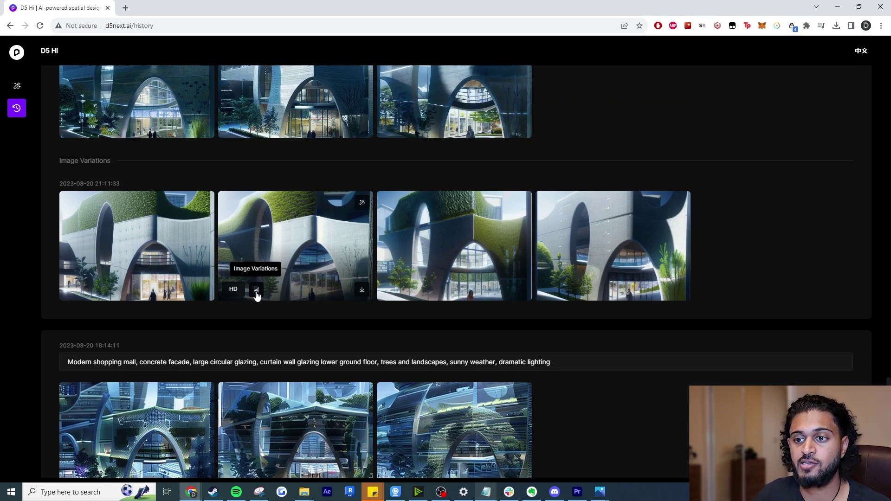
- Find the first concrete shopping mall facade render created at 17:49:21 in the history and examine its generation settings
scroll(347, 213, "down", 10)
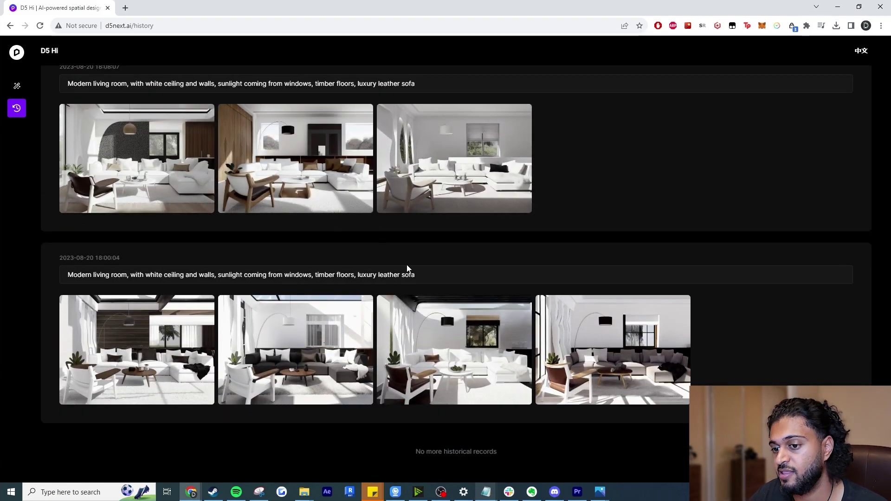
scroll(407, 269, "down", 10)
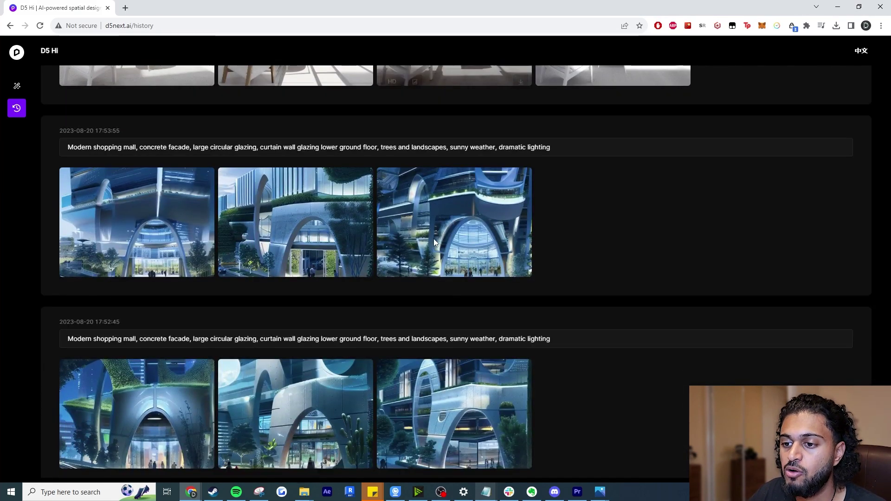
scroll(435, 241, "down", 10)
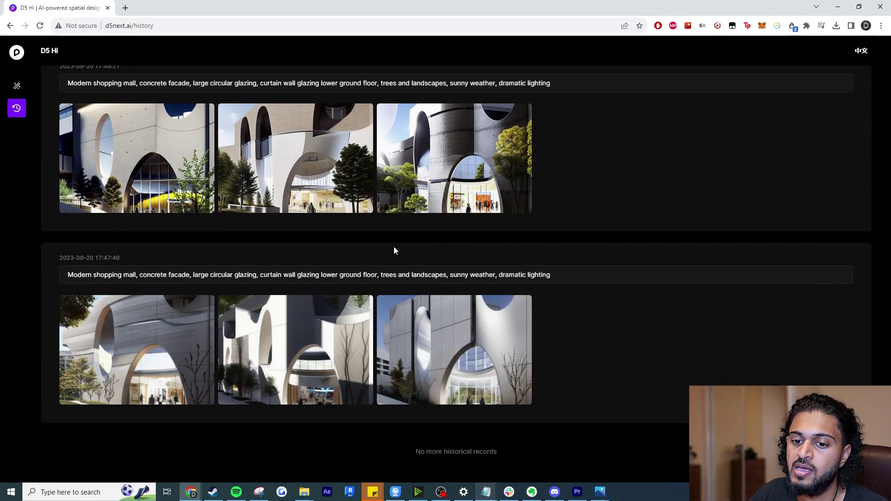
scroll(406, 248, "up", 4)
left_click(133, 340)
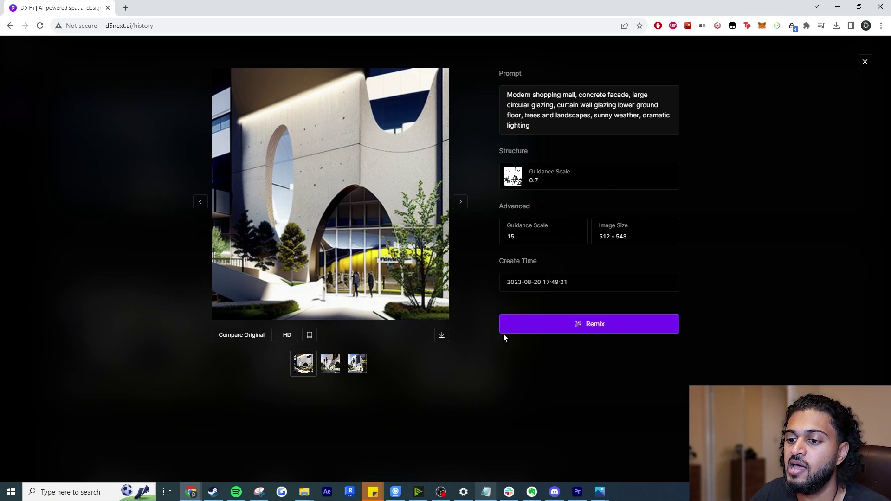
left_click(864, 63)
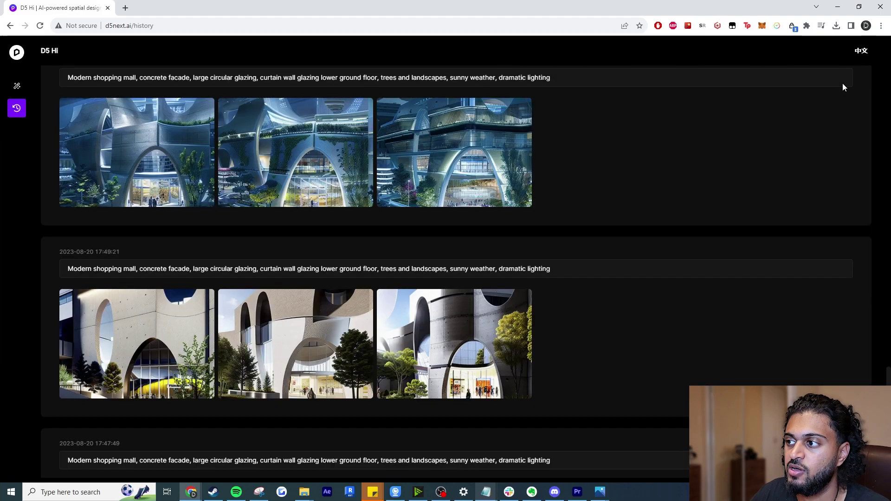
- Open the second shopping mall facade render created at 17:52:45 and enlarge its Diagram Style reference image
scroll(486, 217, "down", 10)
scroll(486, 217, "down", 20)
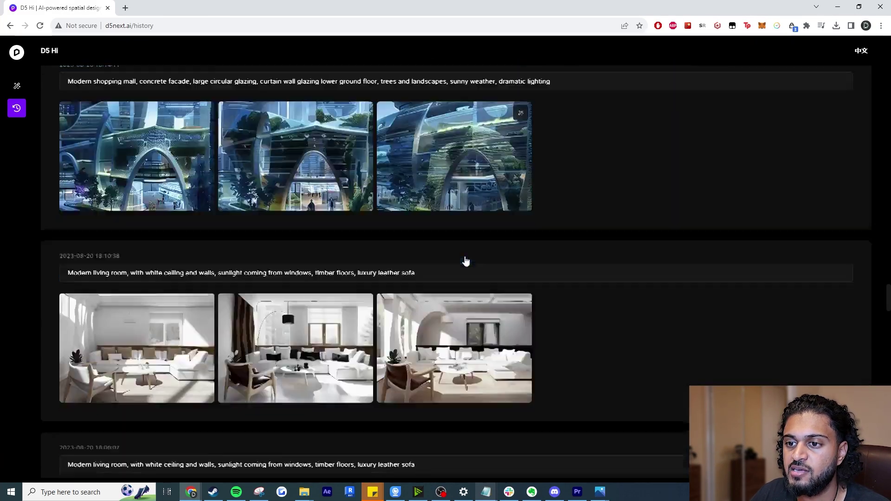
scroll(259, 311, "down", 4)
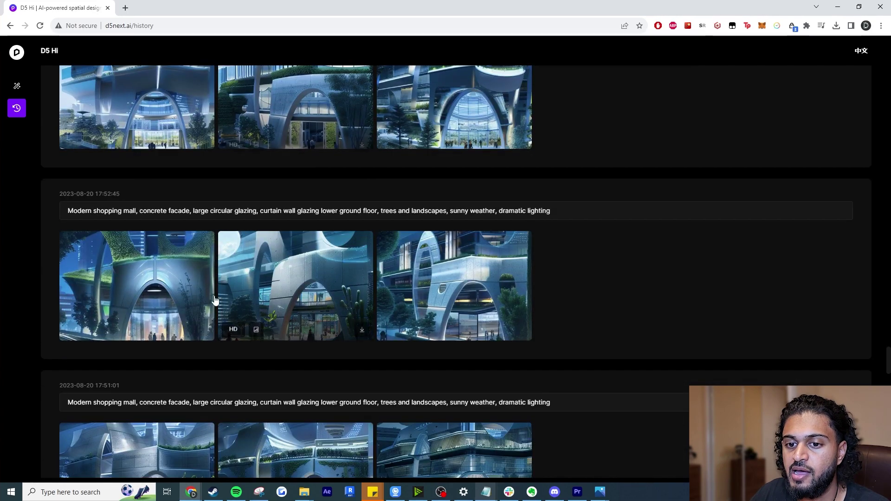
left_click(259, 312)
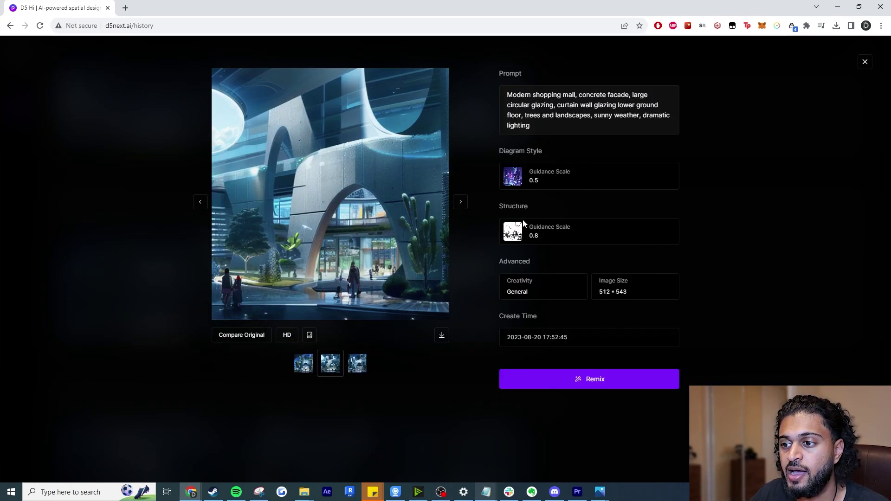
left_click(518, 180)
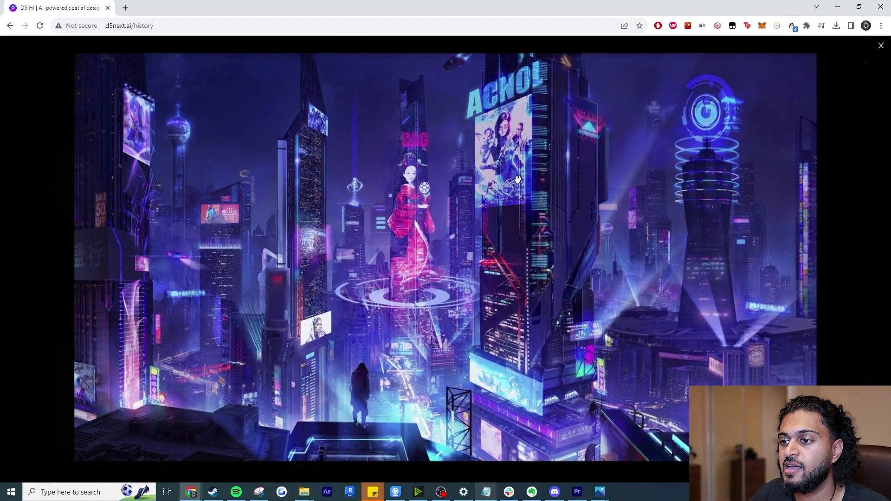
left_click(855, 192)
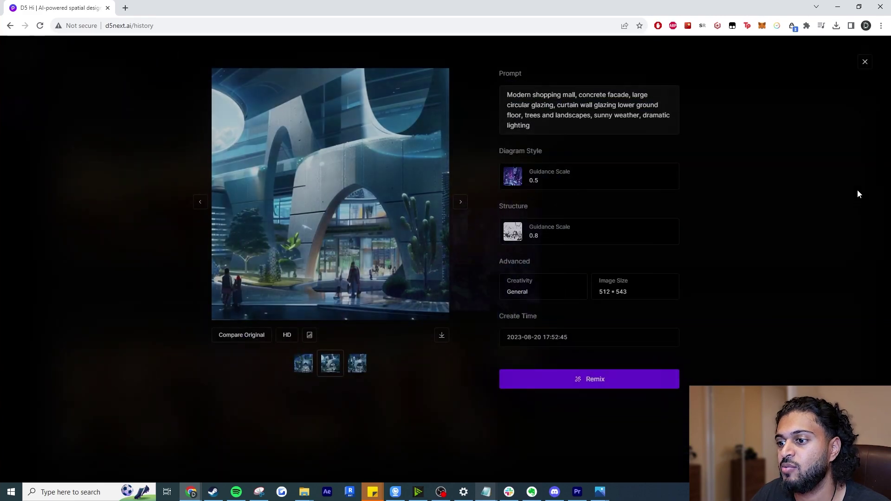
- Remix the open facade render and review its reloaded image reference and advanced settings
left_click(613, 383)
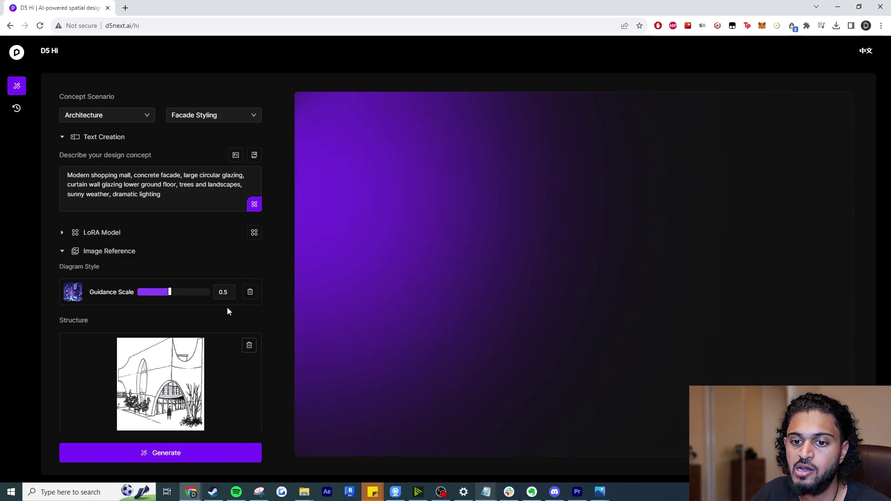
scroll(278, 321, "down", 3)
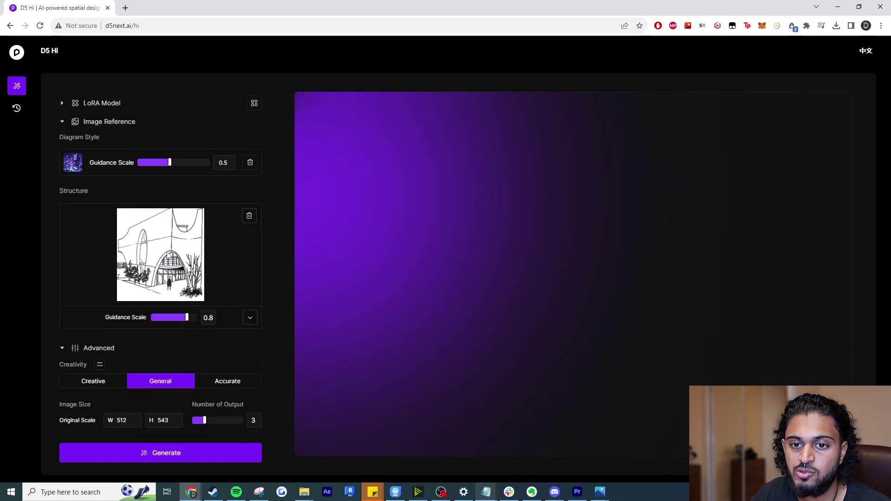